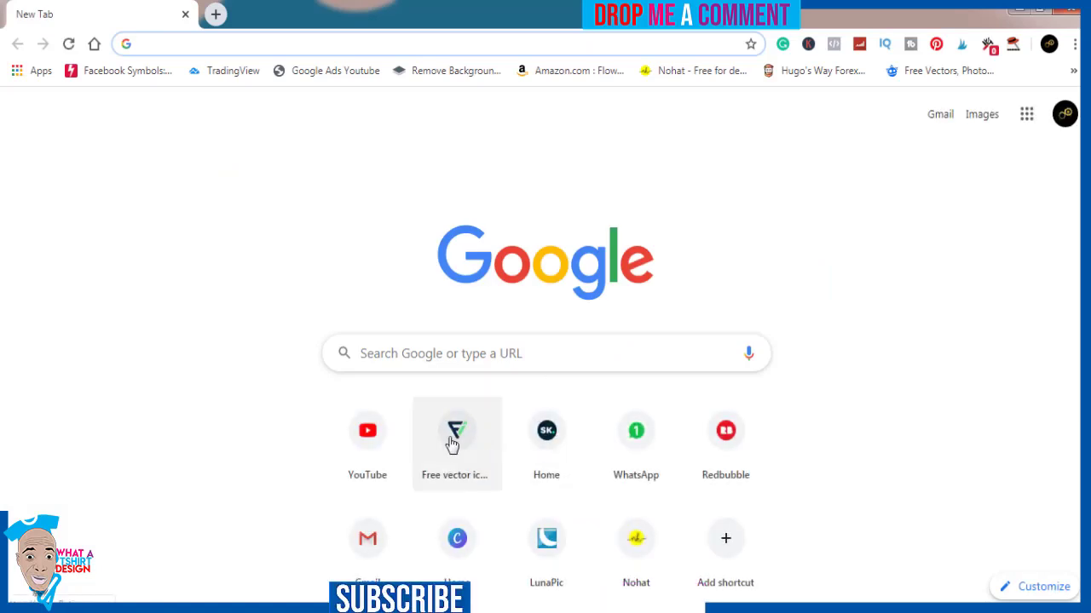
Search Flaticon for 'cat' and open the grey-spotted Happy cat icon's details.
{"action": "left_click", "coordinate": [452, 441]}
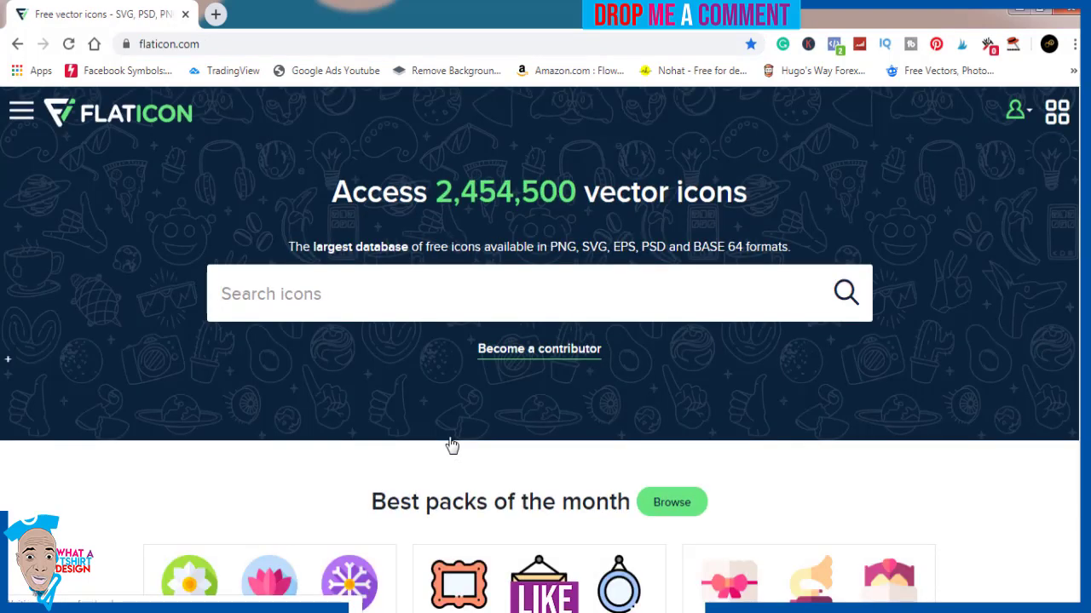
{"action": "left_click", "coordinate": [292, 308]}
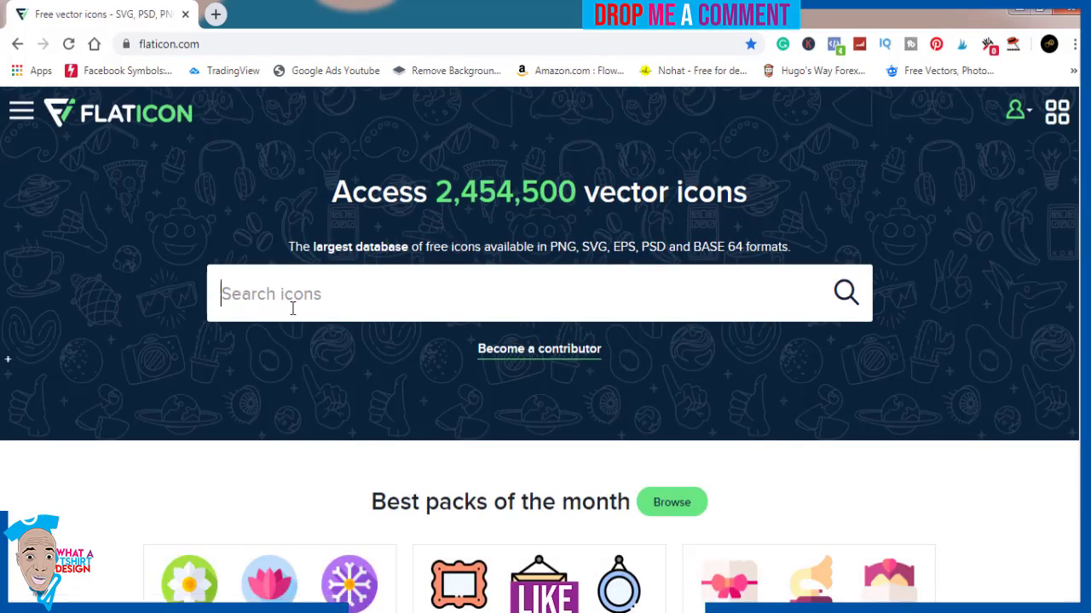
{"action": "type", "text": "cat"}
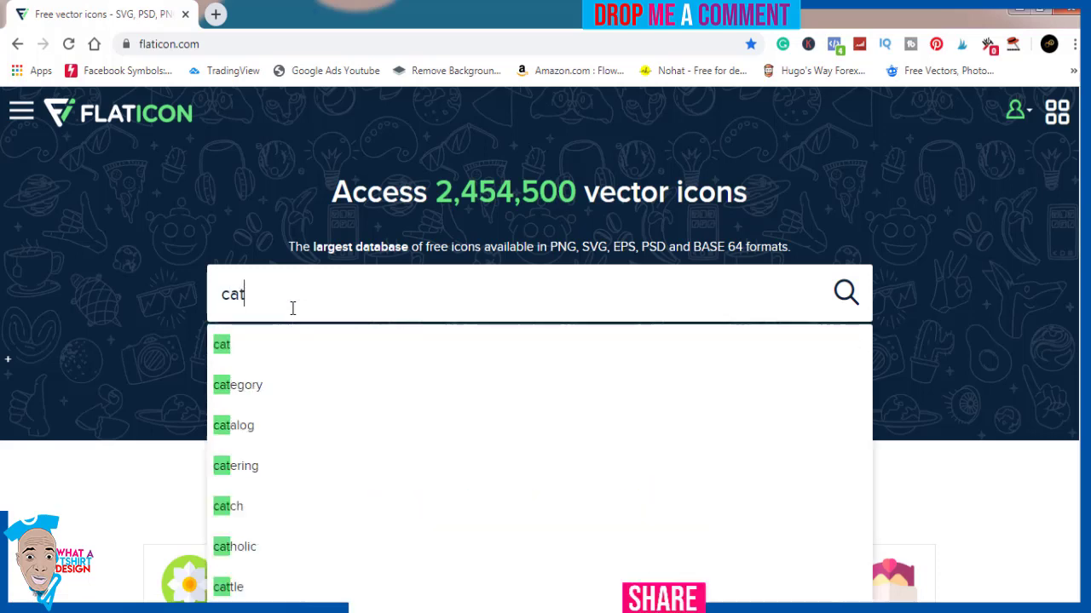
{"action": "key", "text": "Return"}
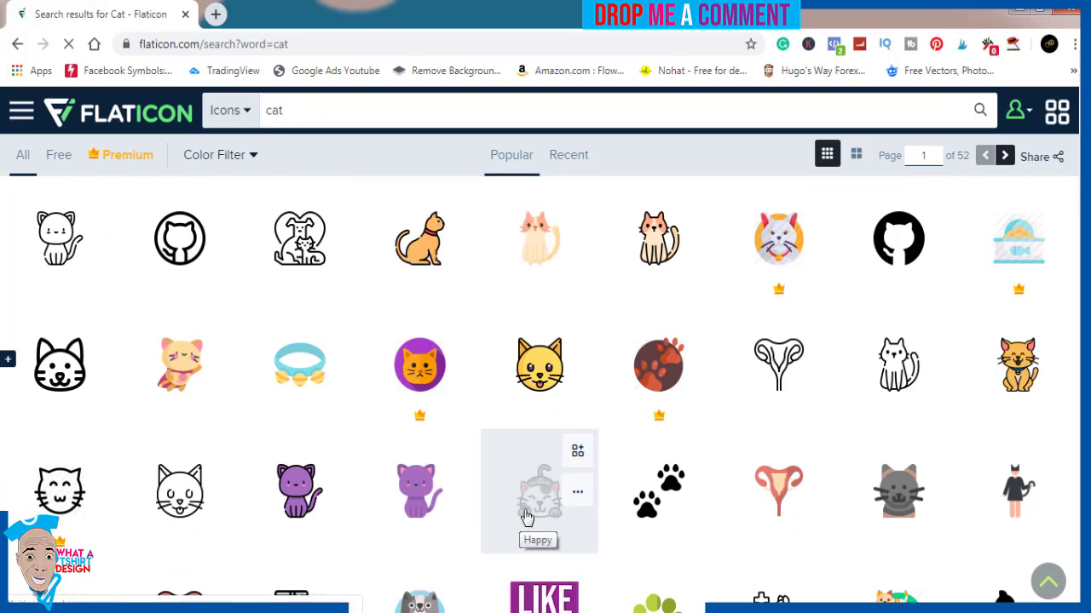
{"action": "left_click", "coordinate": [527, 517]}
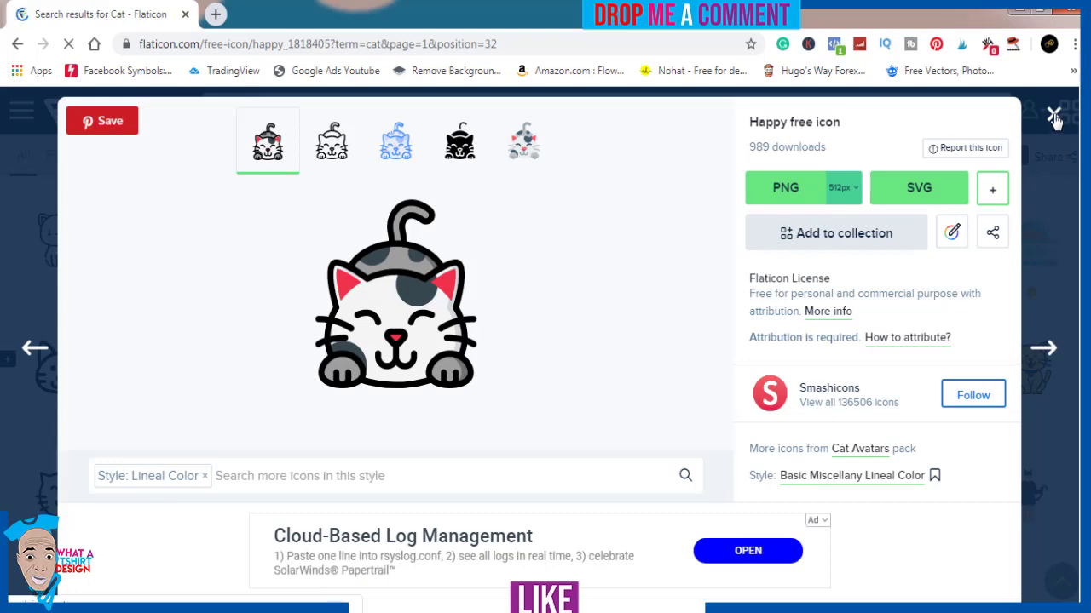
Leave the icon details and go to canva.com.
{"action": "left_click", "coordinate": [1054, 116]}
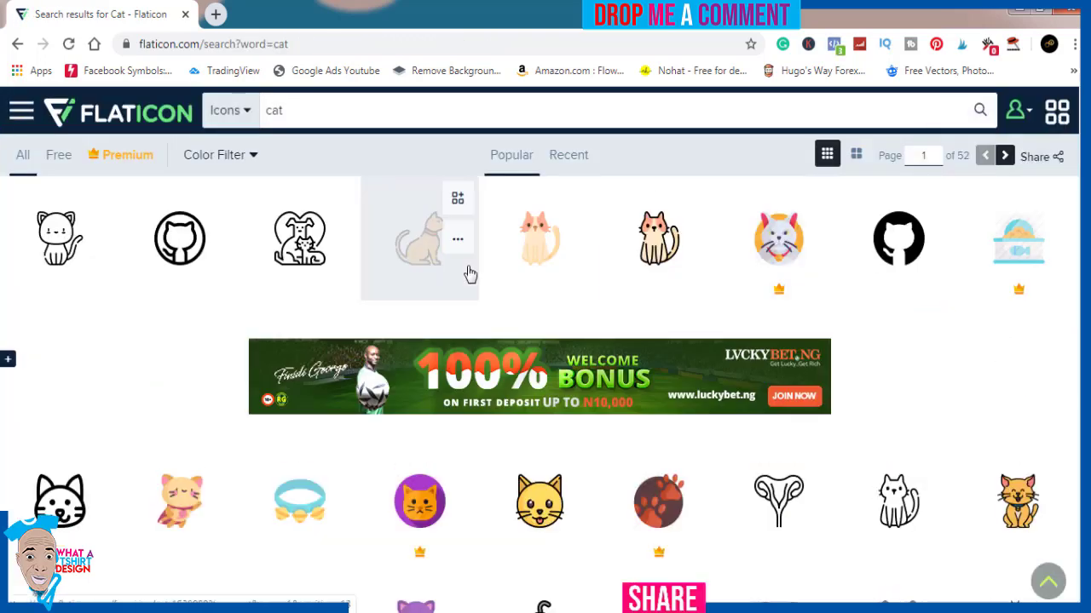
{"action": "left_click", "coordinate": [187, 47]}
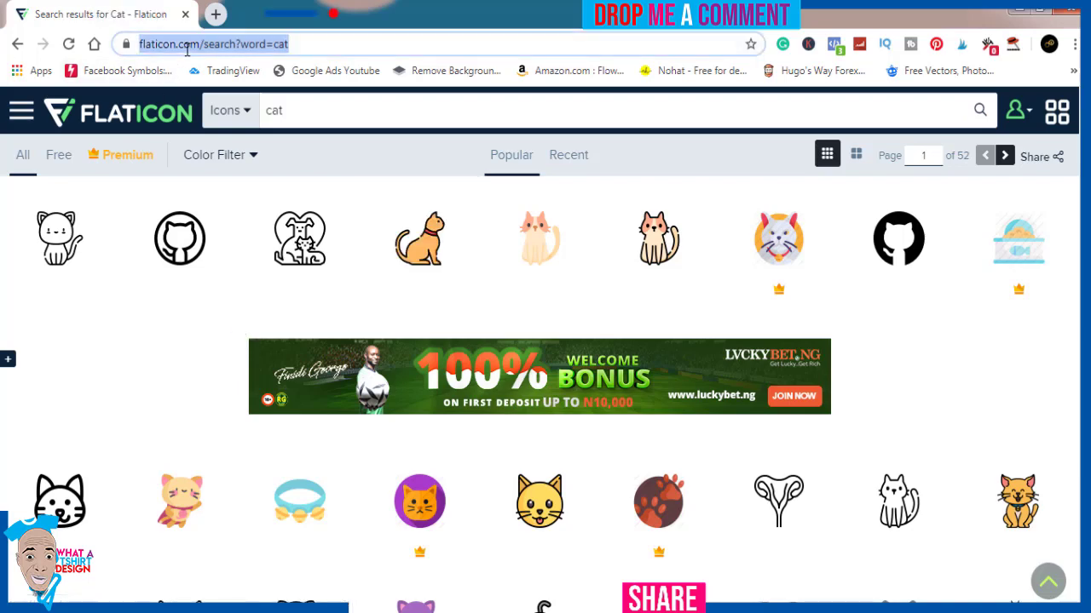
{"action": "type", "text": "c"}
{"action": "key", "text": "Return"}
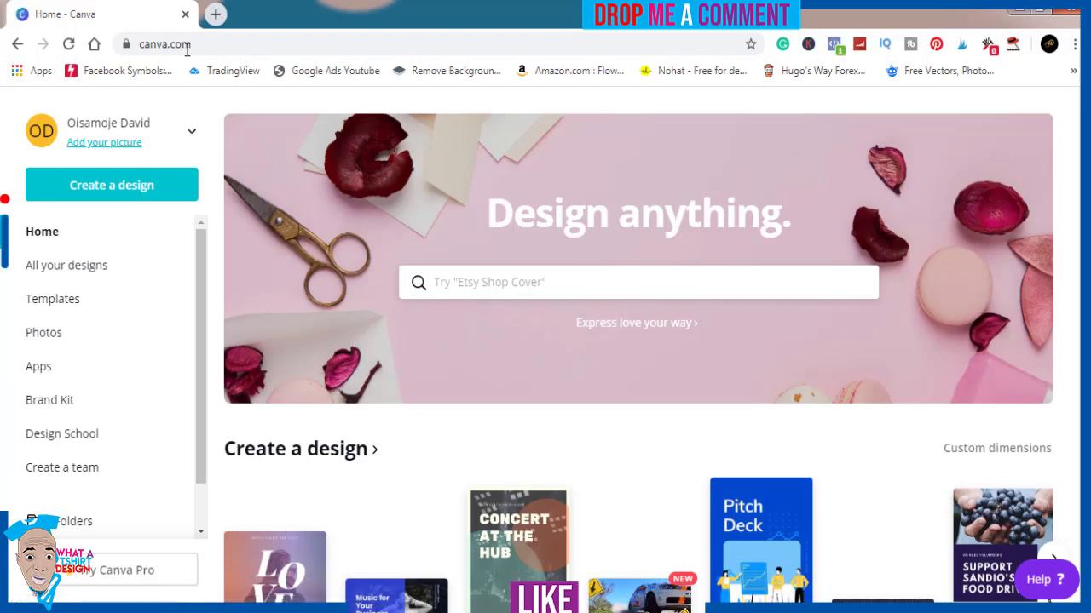
Set custom design dimensions of 4500 × 5400 px, keeping pixels as the unit.
{"action": "left_click", "coordinate": [154, 191]}
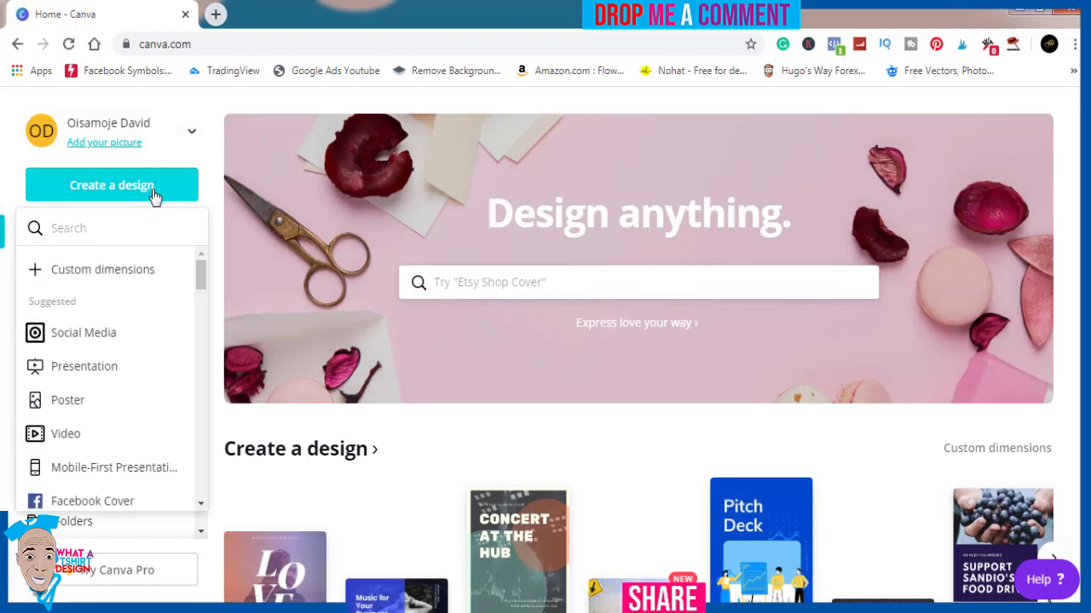
{"action": "left_click", "coordinate": [115, 271]}
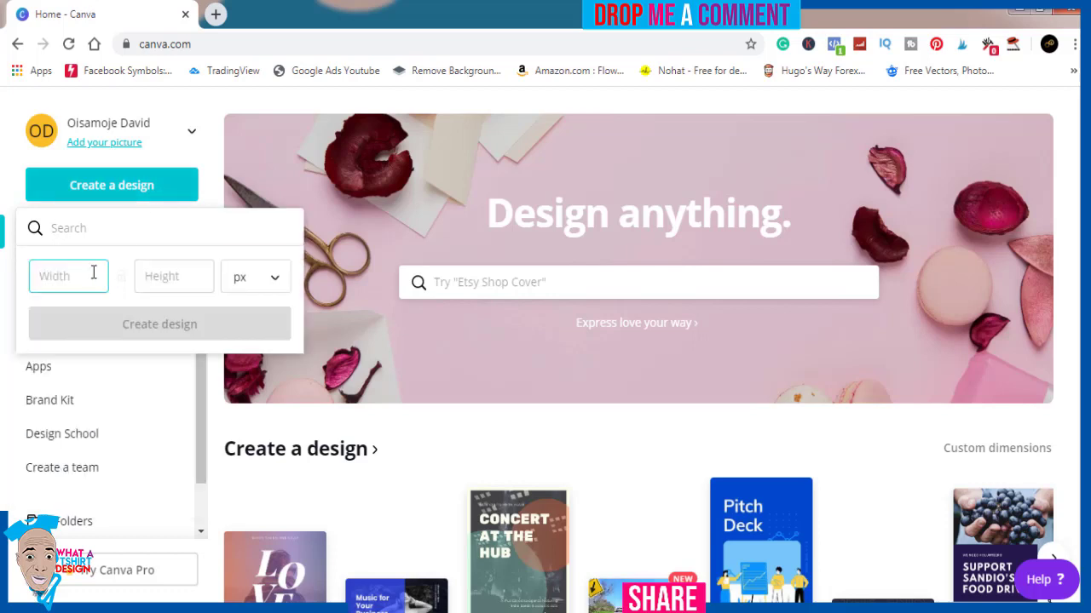
{"action": "type", "text": "4500"}
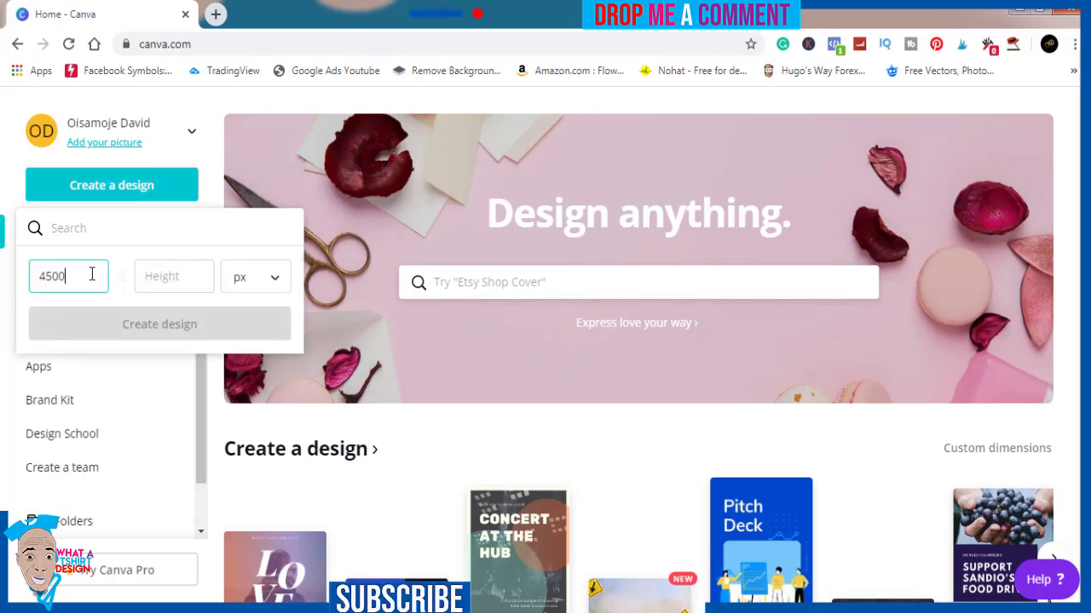
{"action": "key", "text": "Tab"}
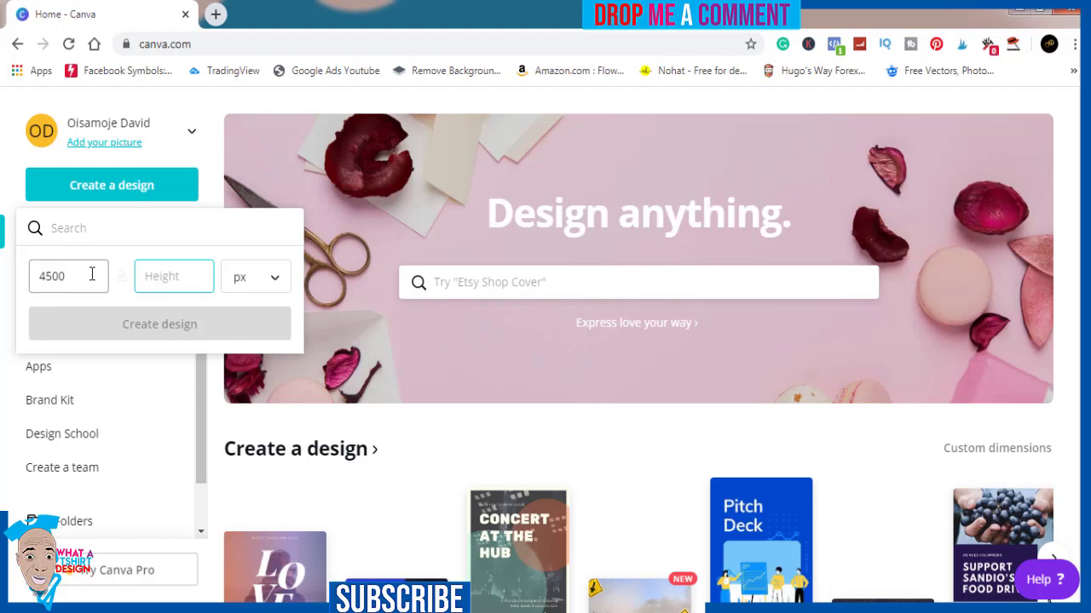
{"action": "type", "text": "5400"}
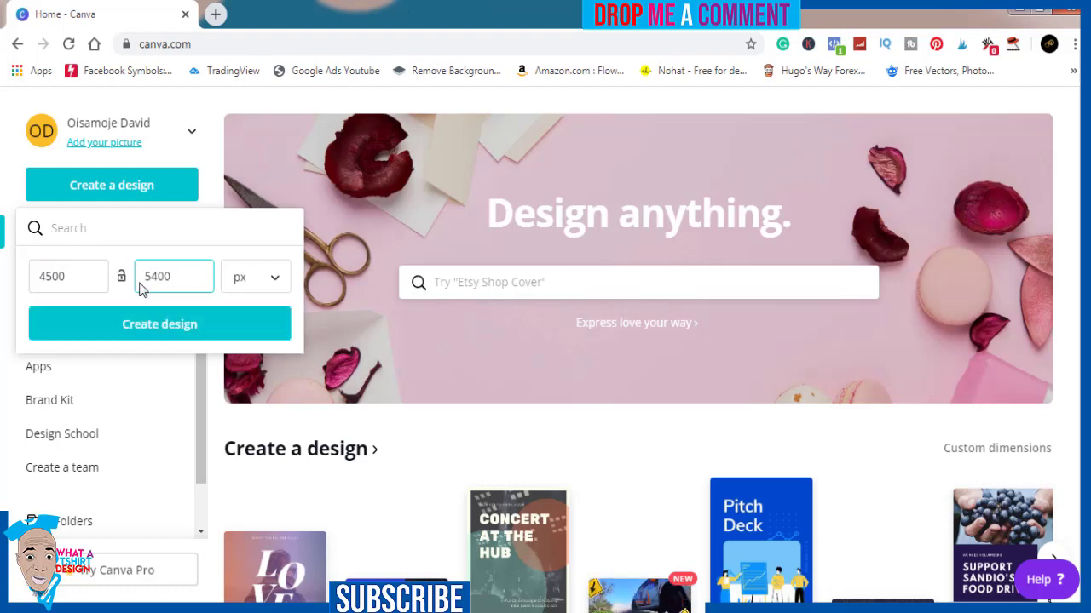
{"action": "left_click", "coordinate": [270, 277]}
{"action": "left_click", "coordinate": [269, 278]}
Create the 4500 × 5400 px design and upload the cat image from Downloads.
{"action": "left_click", "coordinate": [158, 334]}
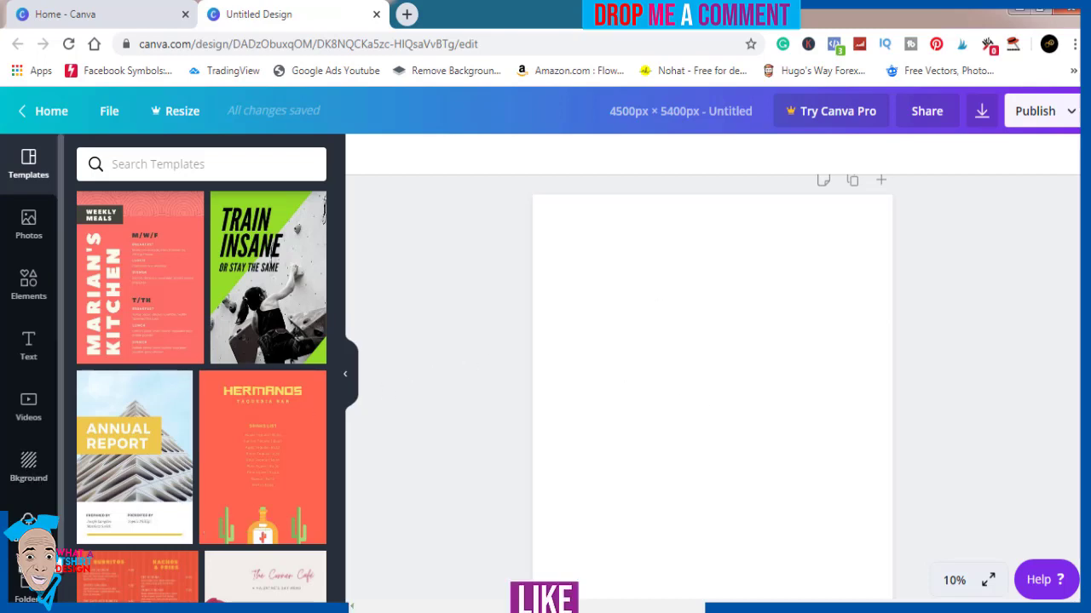
{"action": "left_click", "coordinate": [29, 528]}
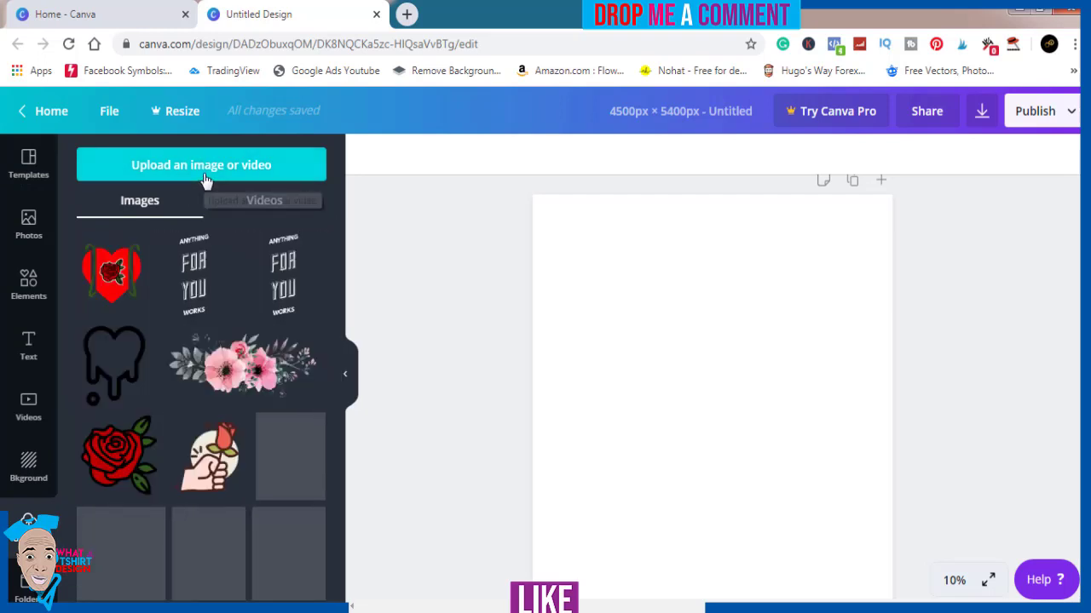
{"action": "left_click", "coordinate": [204, 166]}
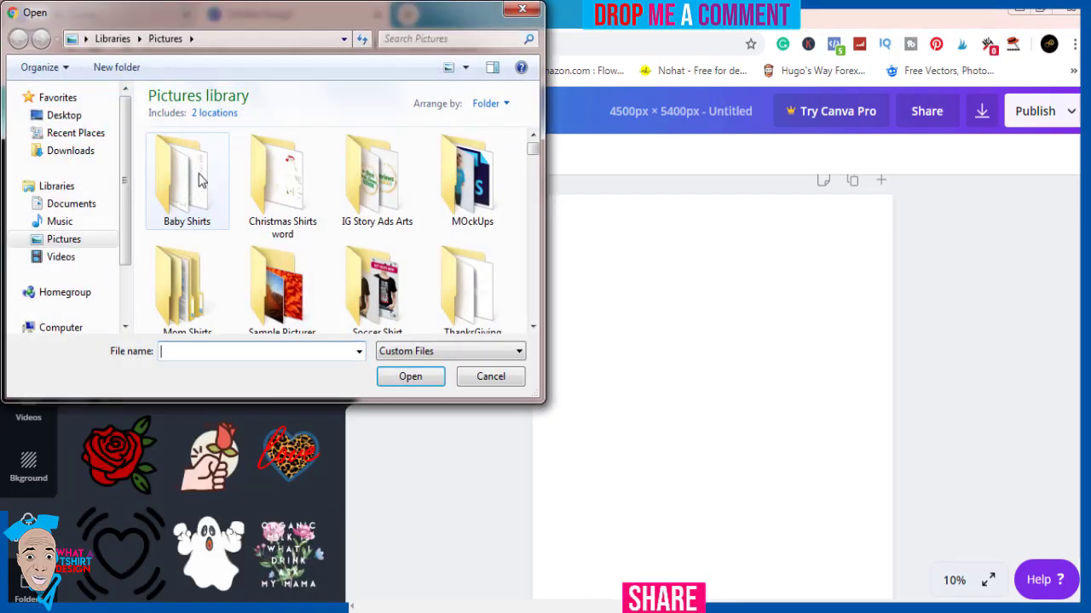
{"action": "left_click", "coordinate": [70, 150]}
{"action": "left_click", "coordinate": [305, 263]}
{"action": "key", "text": "c"}
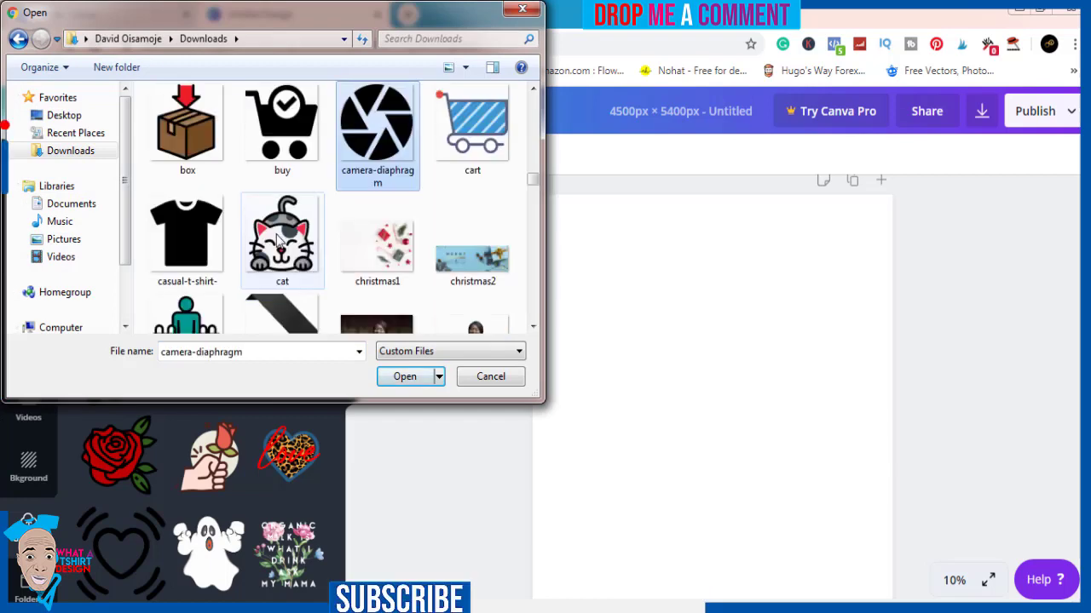
{"action": "left_click", "coordinate": [282, 238]}
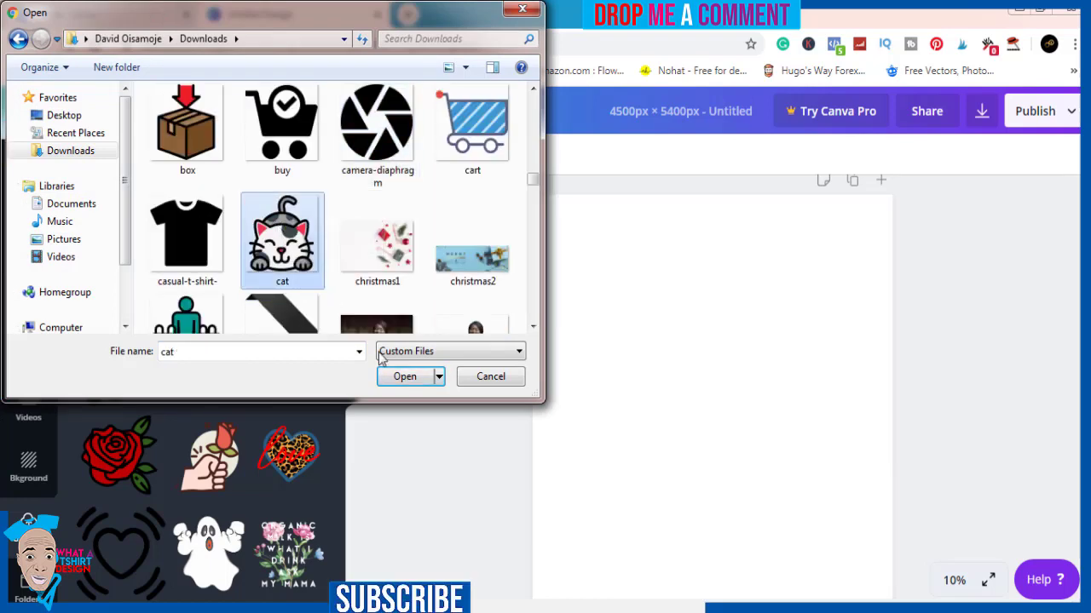
{"action": "left_click", "coordinate": [404, 377]}
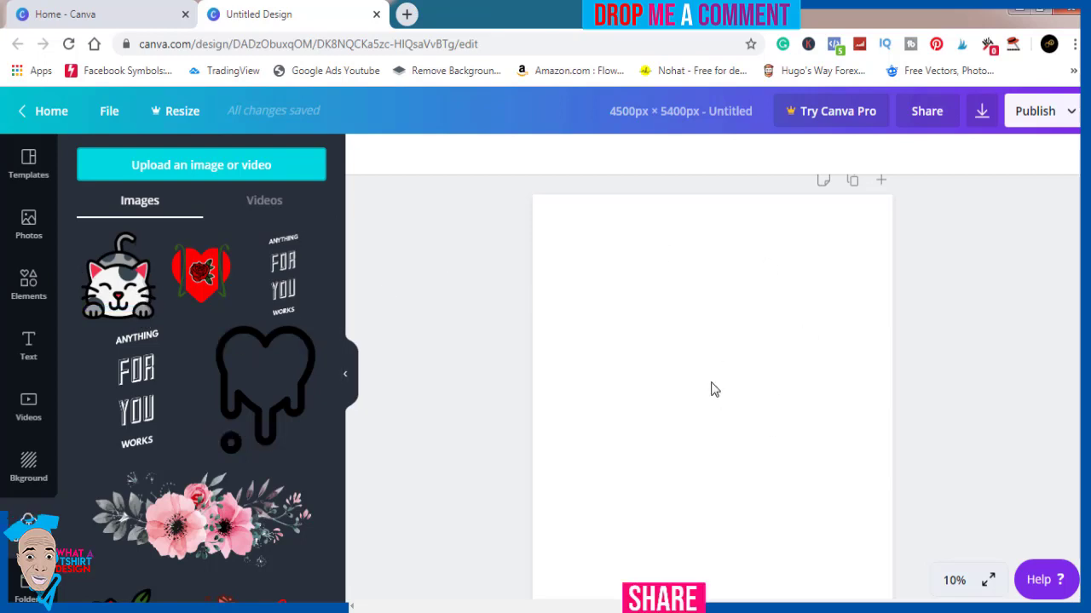
Add the uploaded cat image to the page and move it up near the top.
{"action": "left_click", "coordinate": [117, 283]}
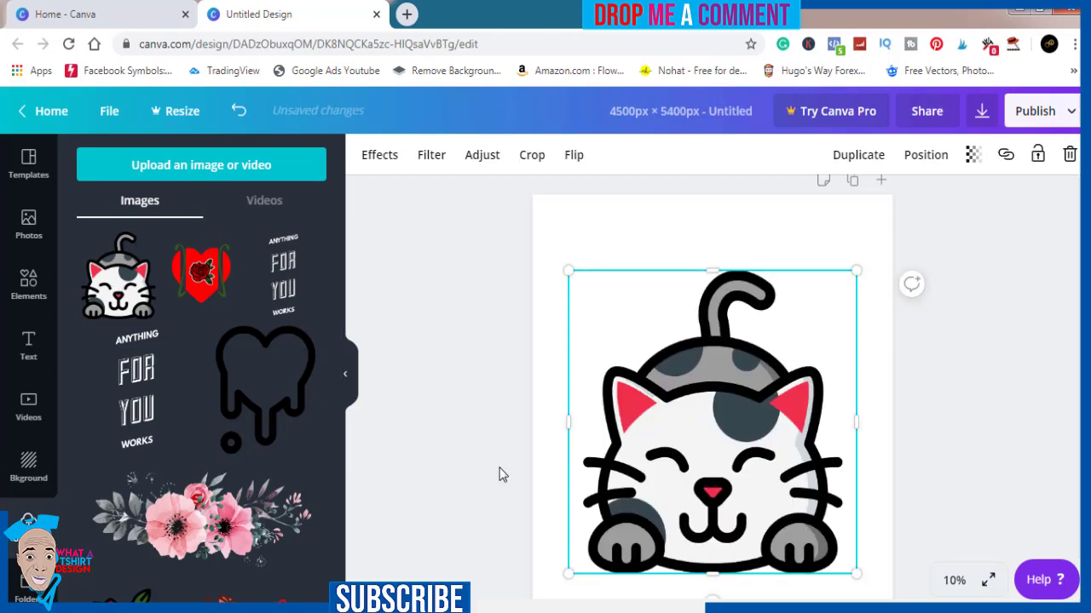
{"action": "scroll", "coordinate": [1061, 340], "scroll_direction": "down", "scroll_amount": 3}
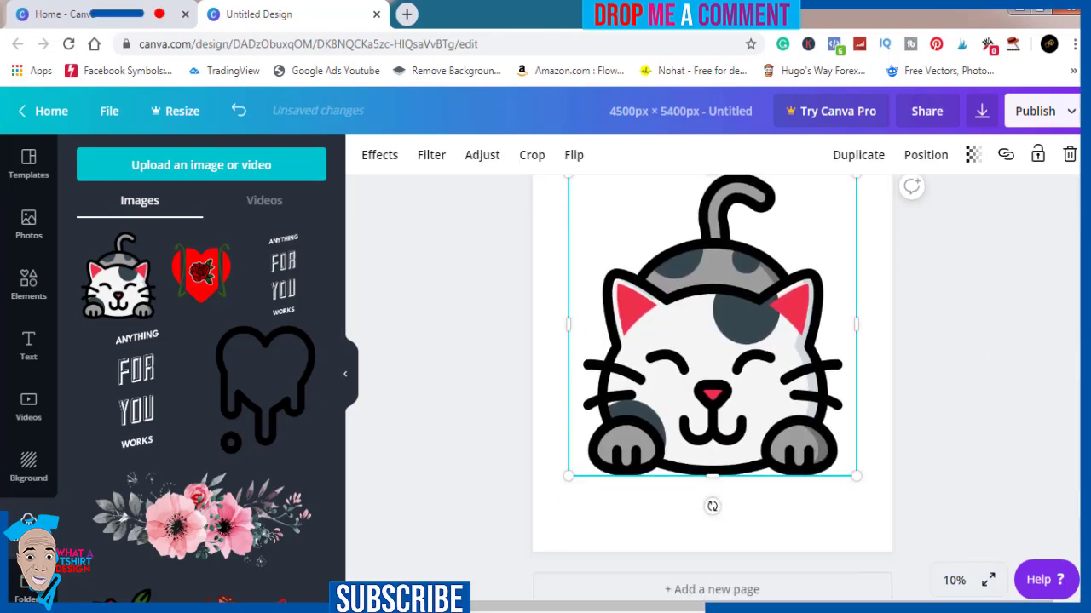
{"action": "scroll", "coordinate": [776, 430], "scroll_direction": "up", "scroll_amount": 2}
{"action": "key", "text": "Escape"}
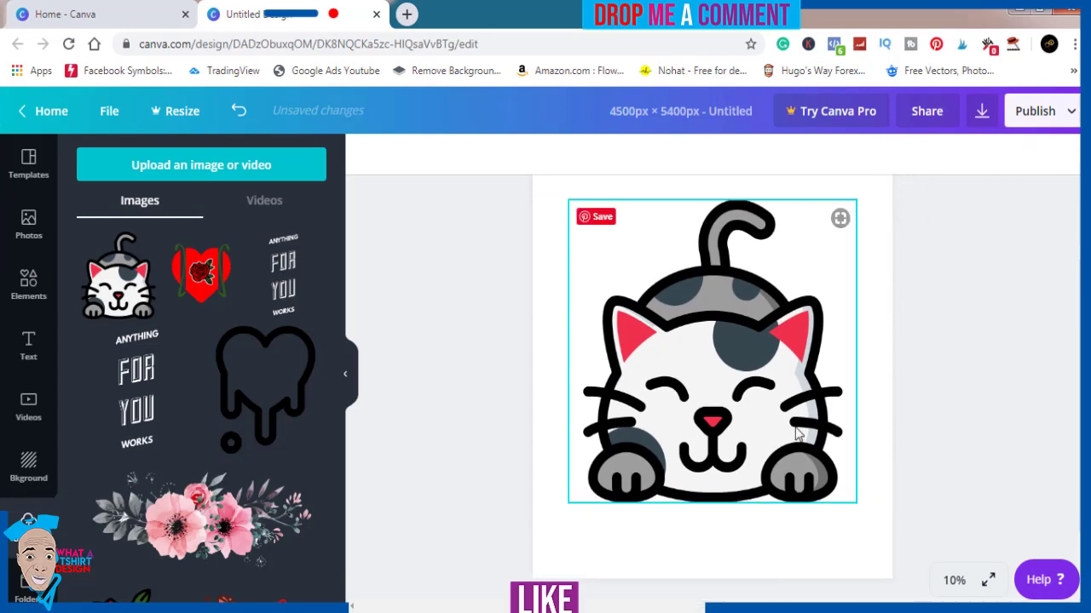
{"action": "left_click_drag", "start_coordinate": [776, 430], "coordinate": [775, 402]}
{"action": "scroll", "coordinate": [813, 498], "scroll_direction": "up", "scroll_amount": 2}
{"action": "key", "text": "Escape"}
{"action": "left_click_drag", "start_coordinate": [814, 498], "coordinate": [810, 475]}
{"action": "scroll", "coordinate": [993, 383], "scroll_direction": "down", "scroll_amount": 2}
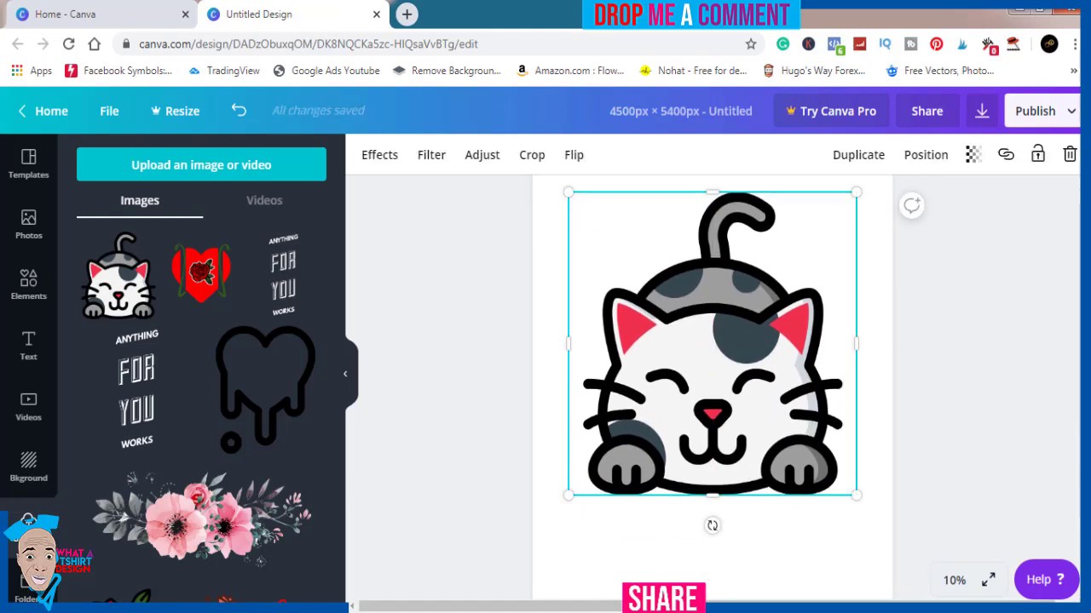
{"action": "left_click", "coordinate": [993, 382]}
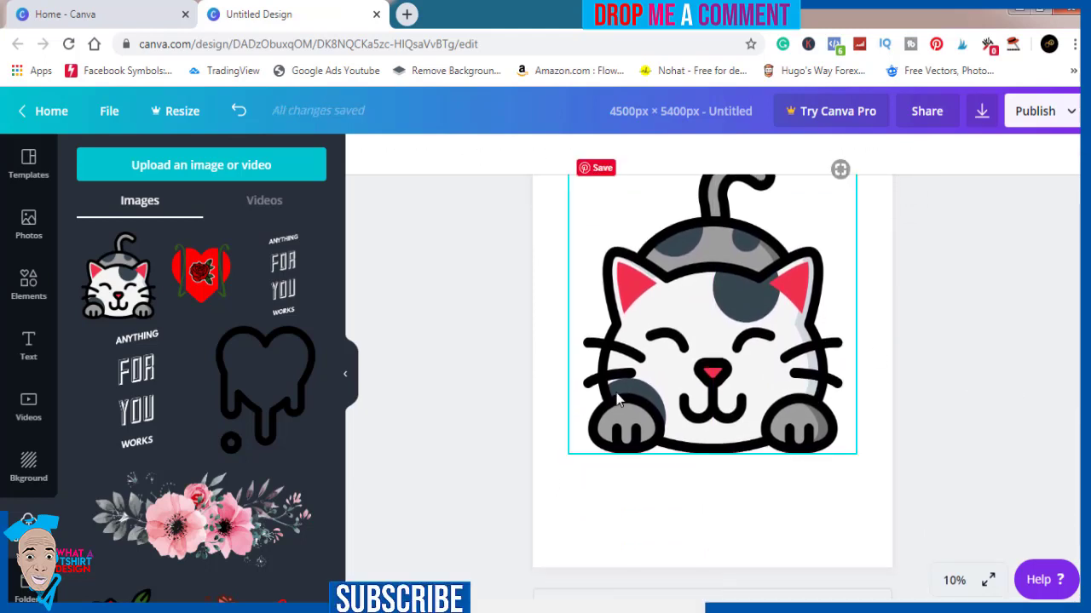
Add the script 'Here's to you' birthday text template, enlarged over the cat's lower half.
{"action": "left_click", "coordinate": [28, 350]}
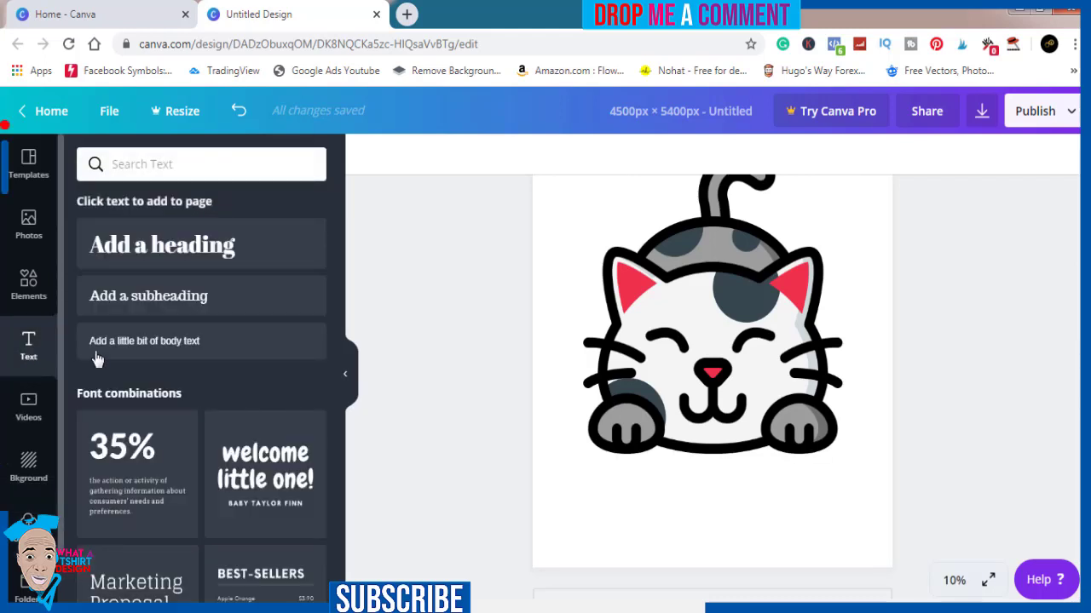
{"action": "left_click_drag", "start_coordinate": [337, 278], "coordinate": [342, 515]}
{"action": "scroll", "coordinate": [341, 511], "scroll_direction": "down", "scroll_amount": 3}
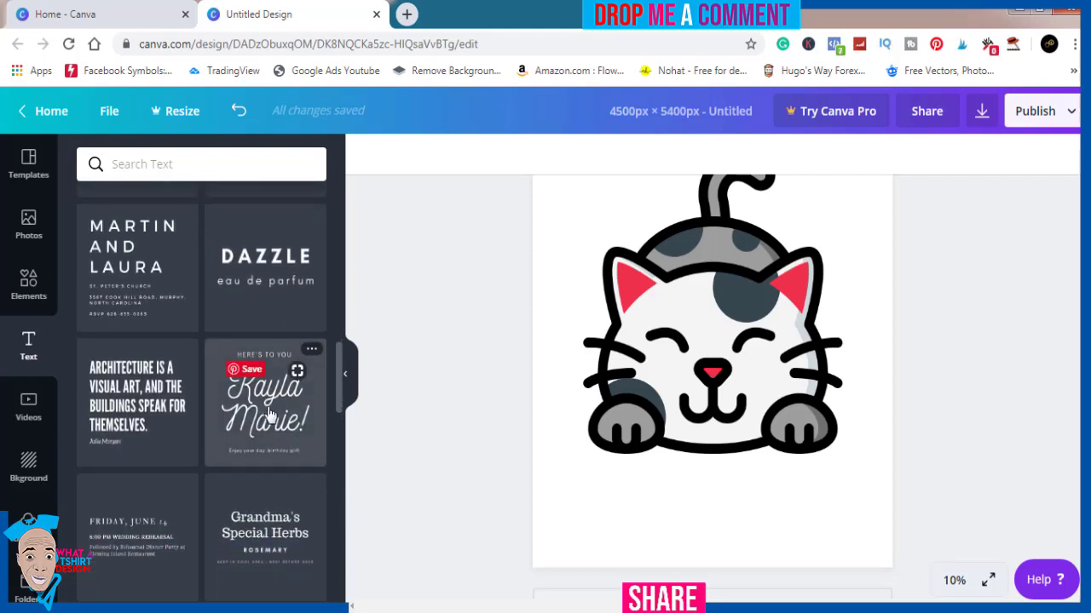
{"action": "left_click", "coordinate": [268, 413]}
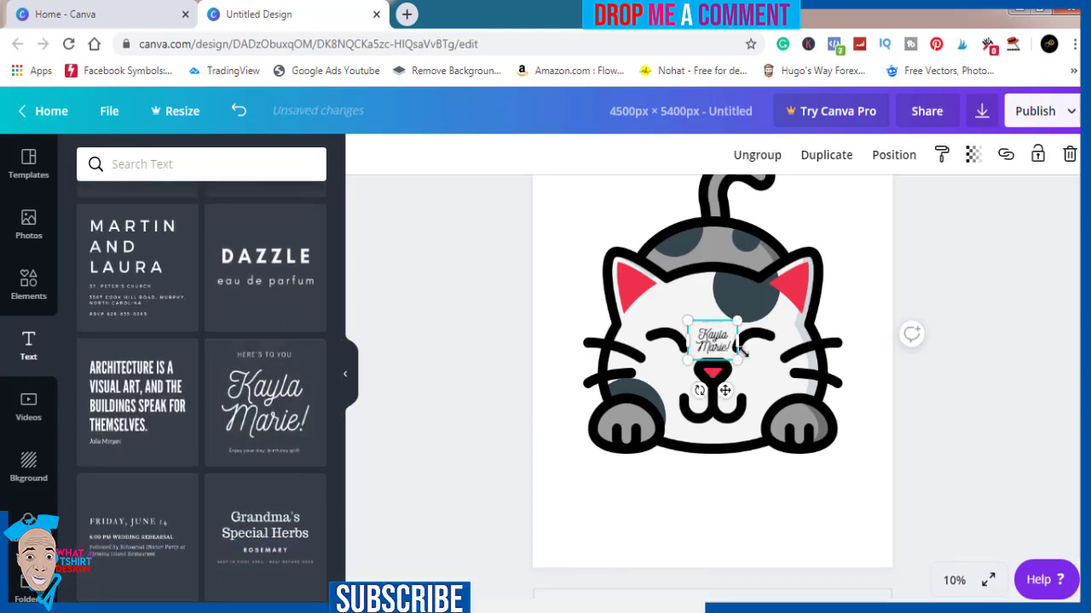
{"action": "left_click_drag", "start_coordinate": [769, 387], "coordinate": [881, 482]}
{"action": "left_click_drag", "start_coordinate": [798, 400], "coordinate": [739, 481]}
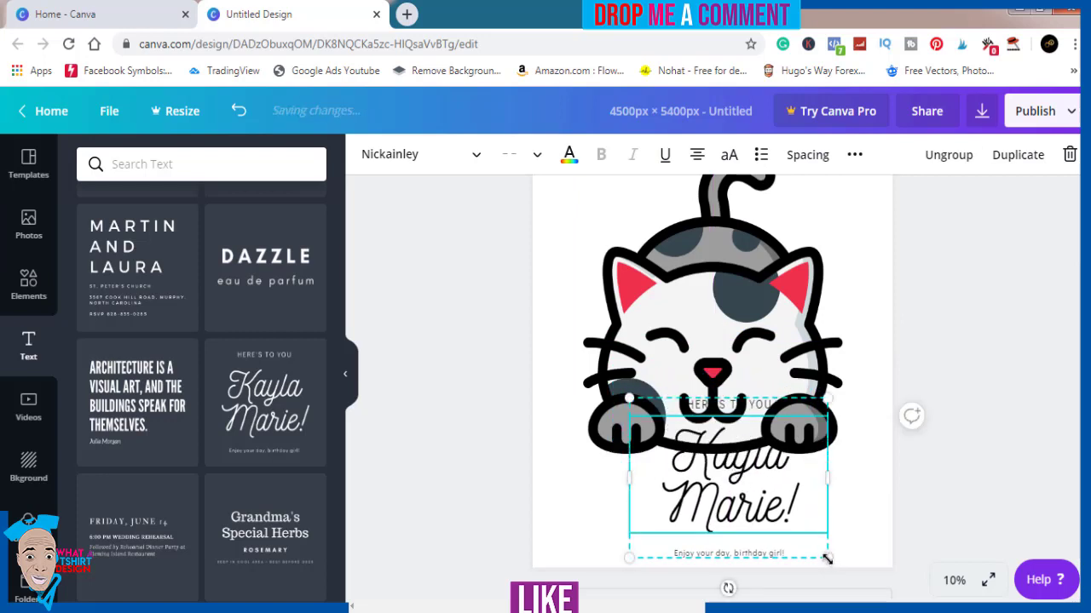
{"action": "left_click_drag", "start_coordinate": [811, 547], "coordinate": [835, 548]}
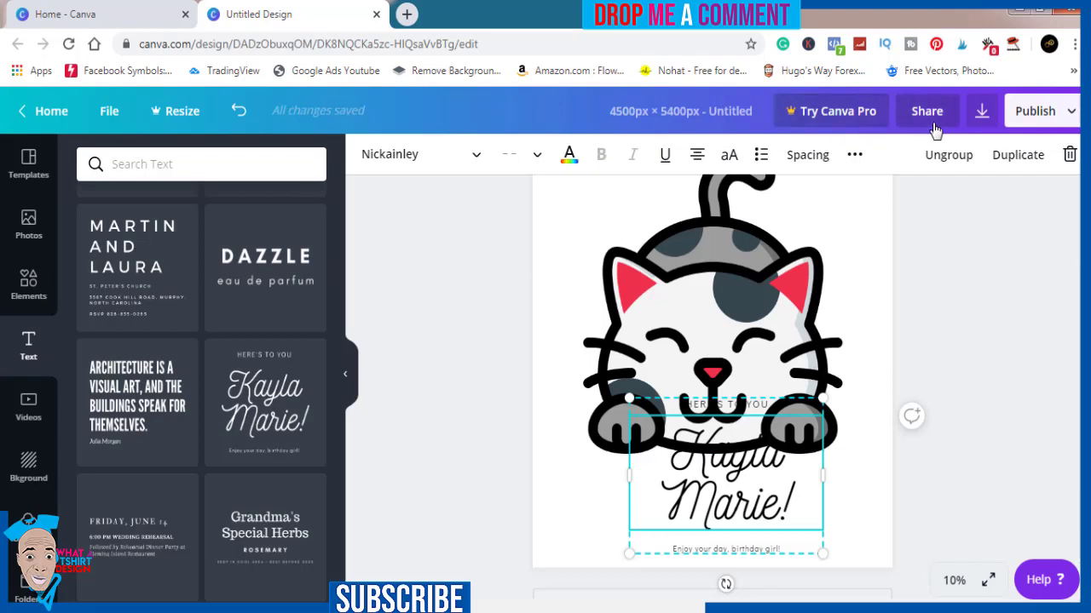
Ungroup the template and delete the HERE'S TO YOU and birthday-girl text lines.
{"action": "left_click", "coordinate": [948, 159]}
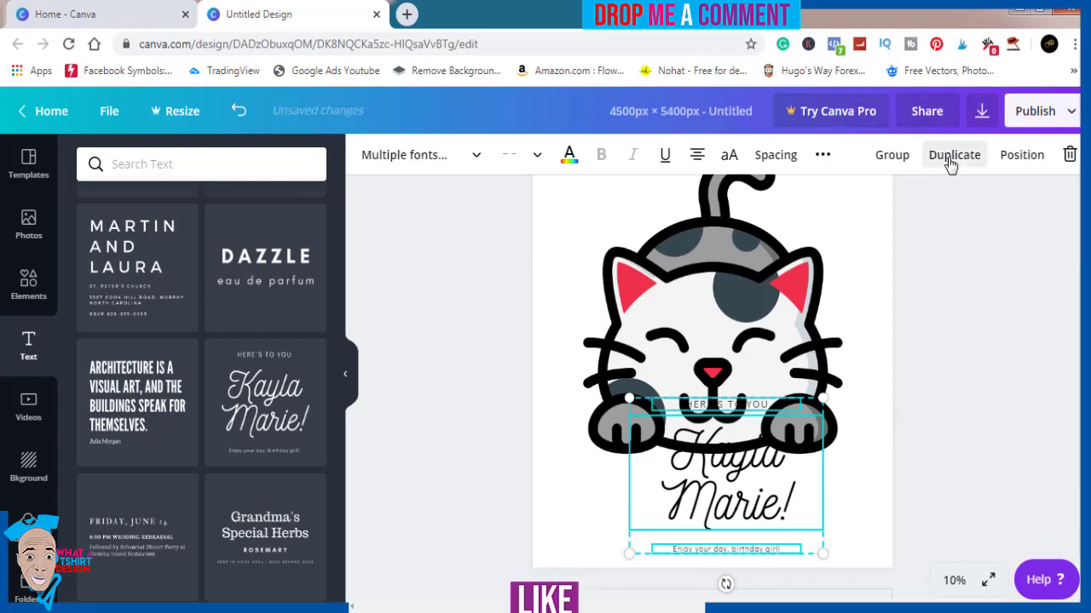
{"action": "left_click", "coordinate": [957, 449]}
{"action": "left_click", "coordinate": [749, 406]}
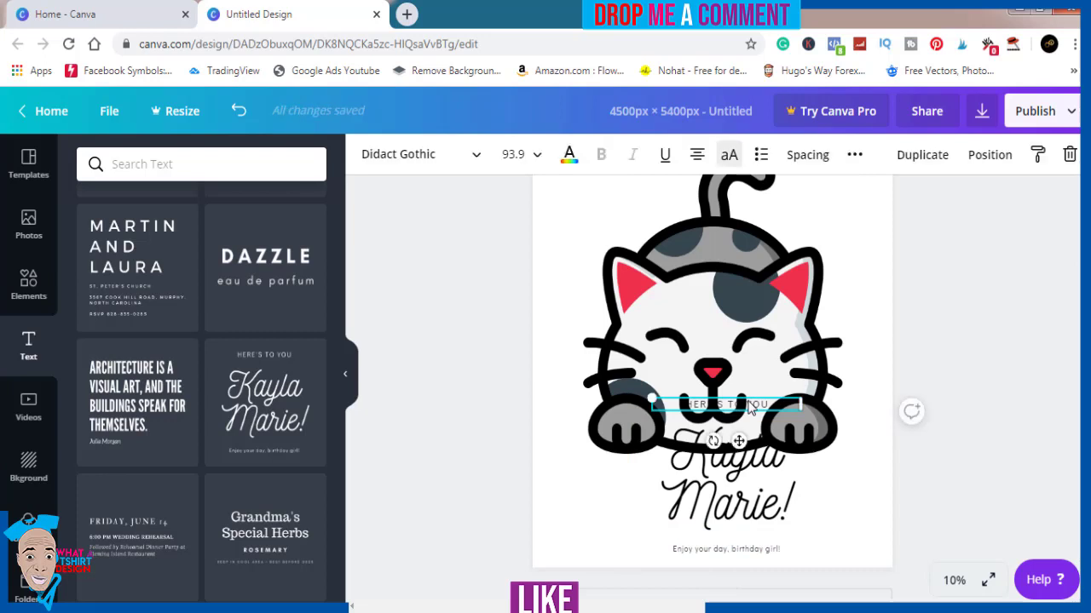
{"action": "key", "text": "Delete"}
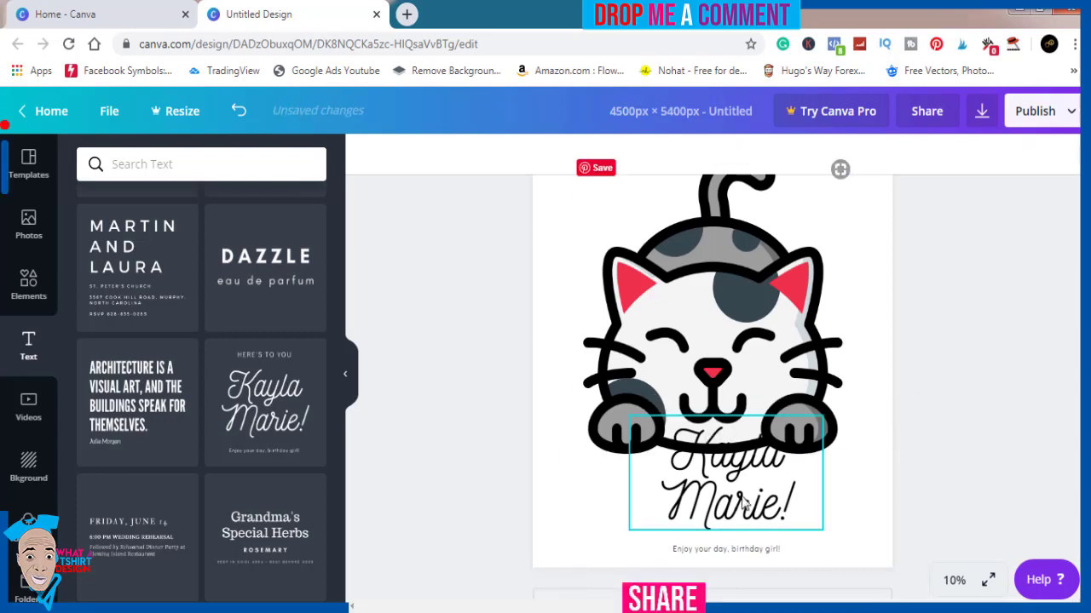
{"action": "left_click", "coordinate": [743, 552]}
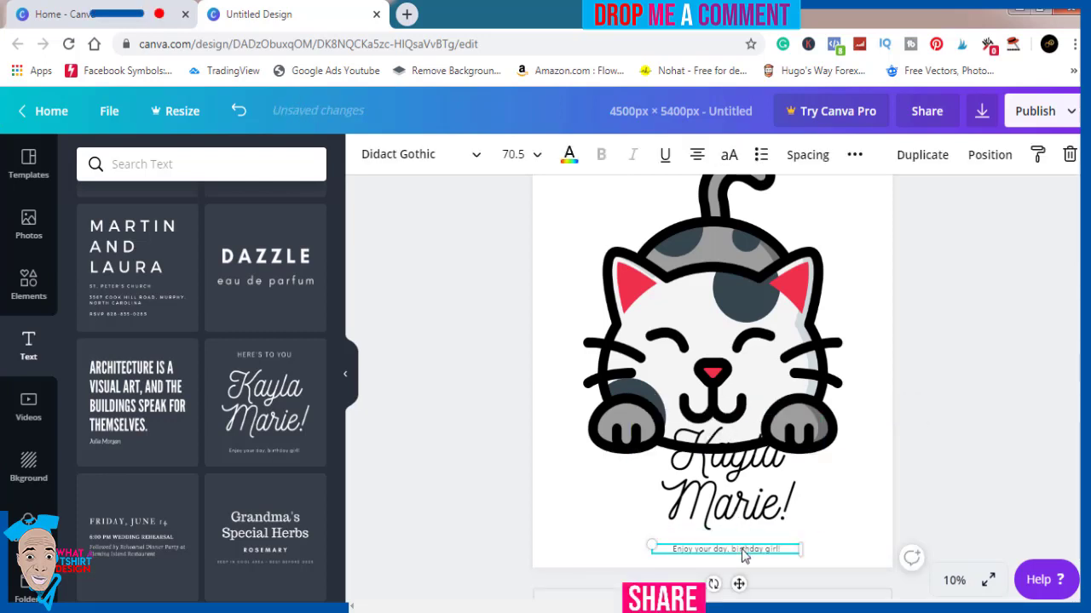
{"action": "key", "text": "Delete"}
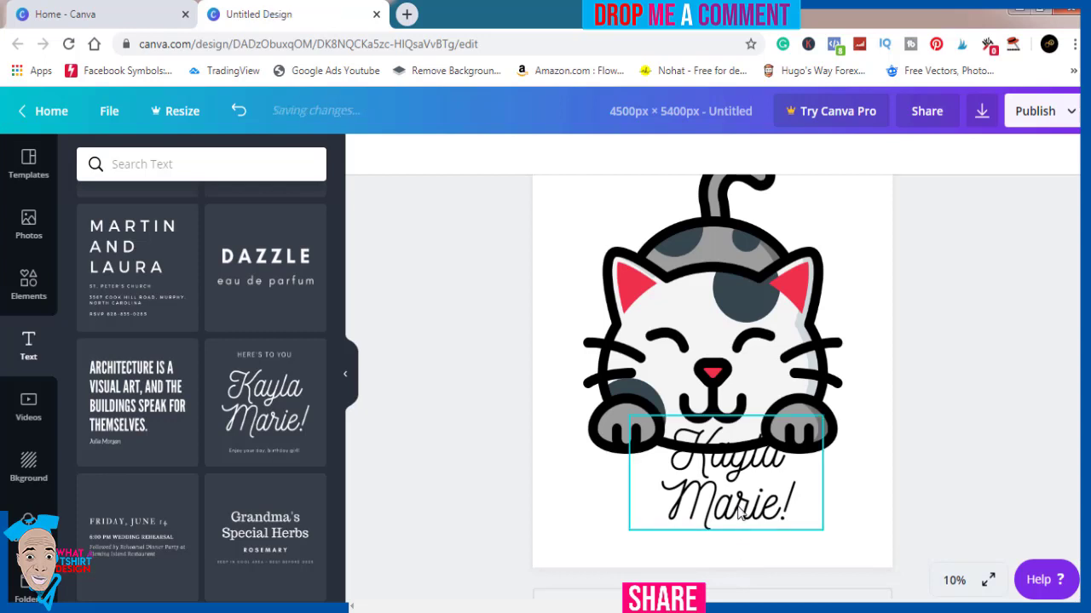
Move the script name text below the cat's paws and retype it as 'Hey Kitty!'.
{"action": "left_click_drag", "start_coordinate": [738, 502], "coordinate": [736, 533]}
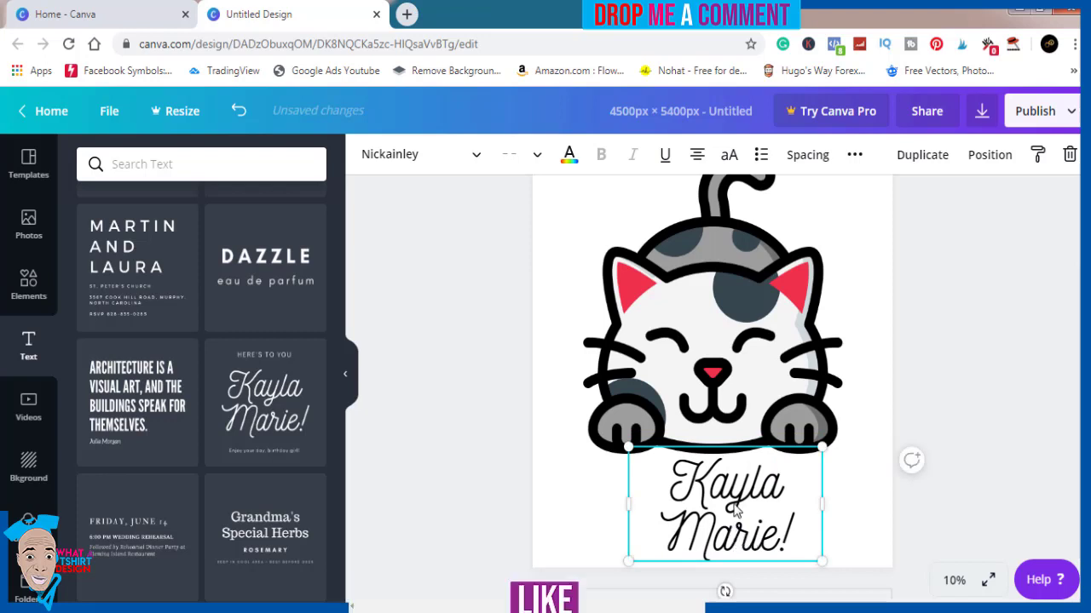
{"action": "double_click", "coordinate": [733, 493]}
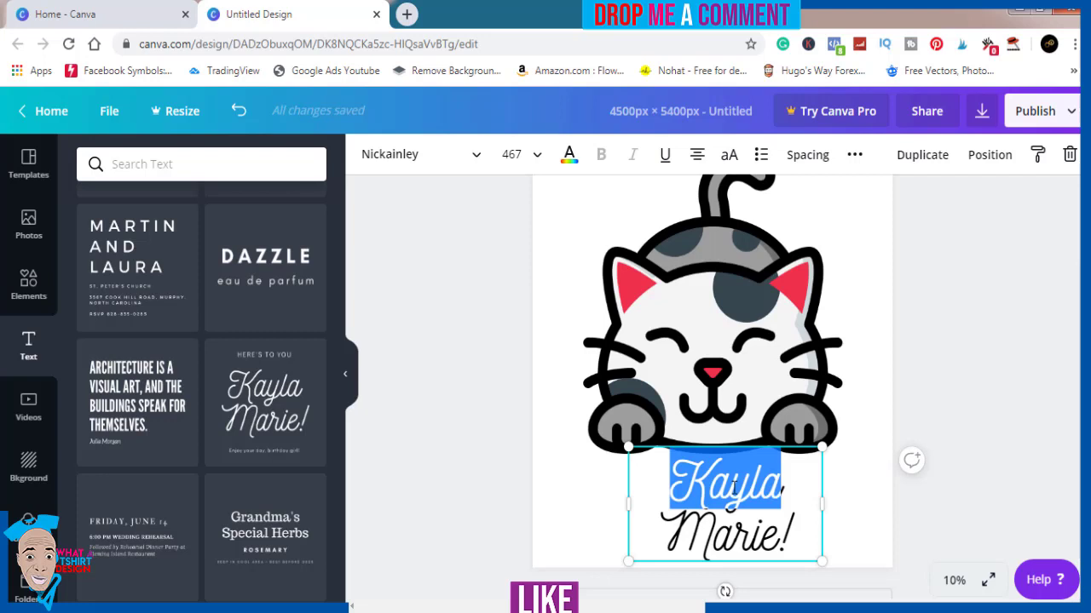
{"action": "type", "text": "h"}
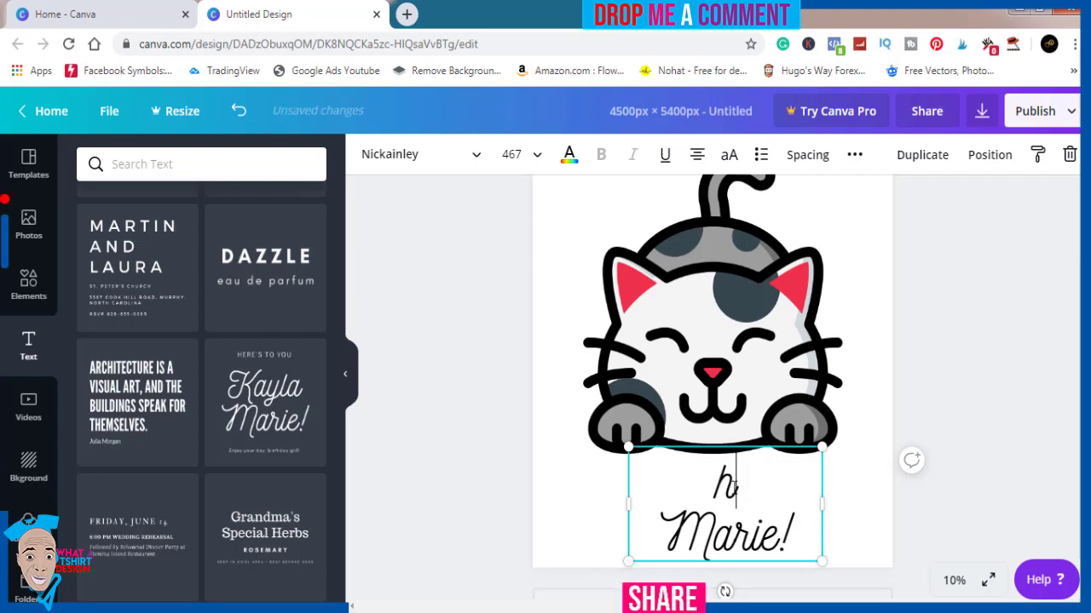
{"action": "key", "text": "BackSpace"}
{"action": "type", "text": "Hey"}
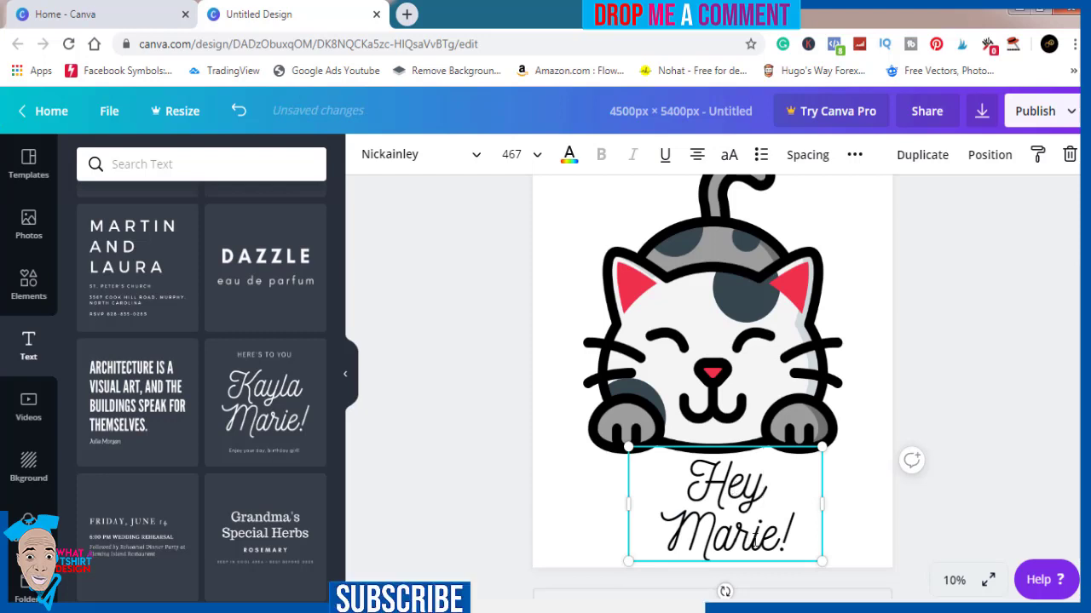
{"action": "mouse_move", "coordinate": [782, 540]}
{"action": "left_mouse_down"}
{"action": "mouse_move", "coordinate": [663, 539]}
{"action": "mouse_move", "coordinate": [779, 547]}
{"action": "left_mouse_up"}
{"action": "left_click", "coordinate": [670, 540]}
{"action": "type", "text": "K"}
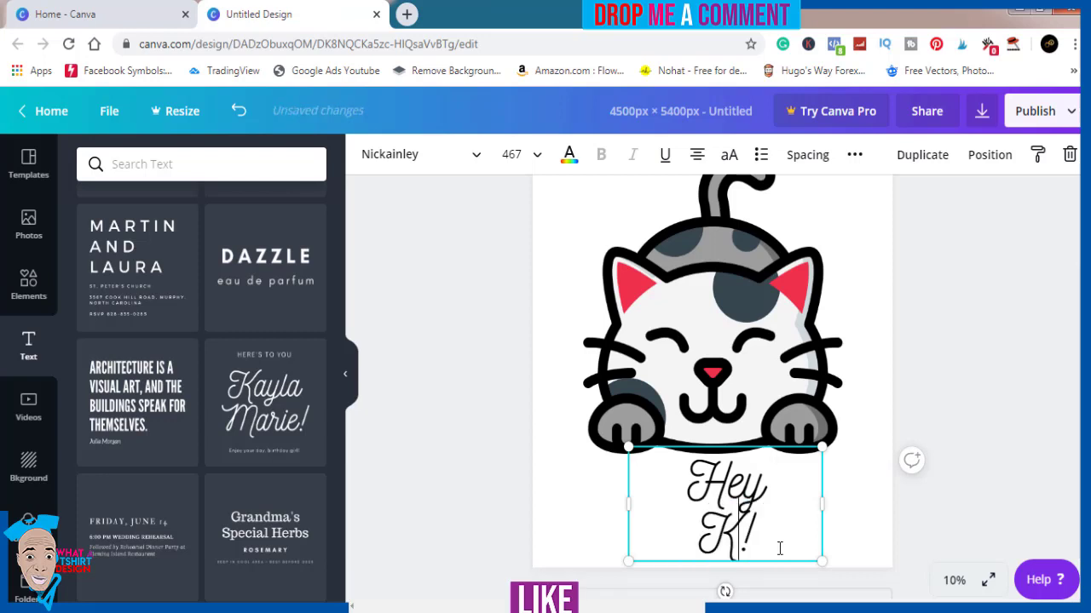
{"action": "type", "text": "itty"}
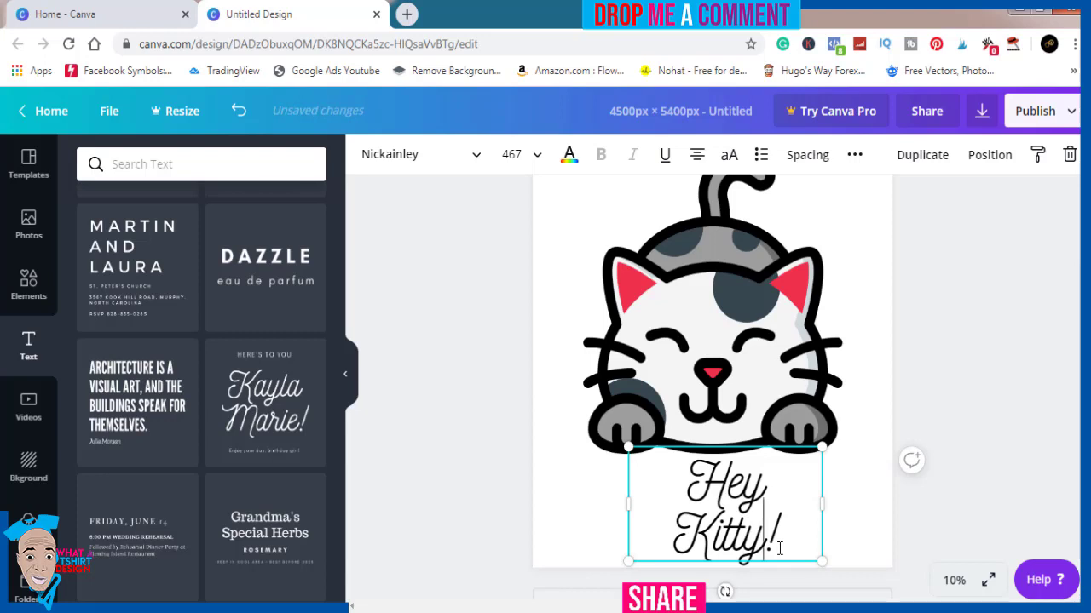
Nudge the cat image slightly higher on the page.
{"action": "left_click", "coordinate": [944, 515]}
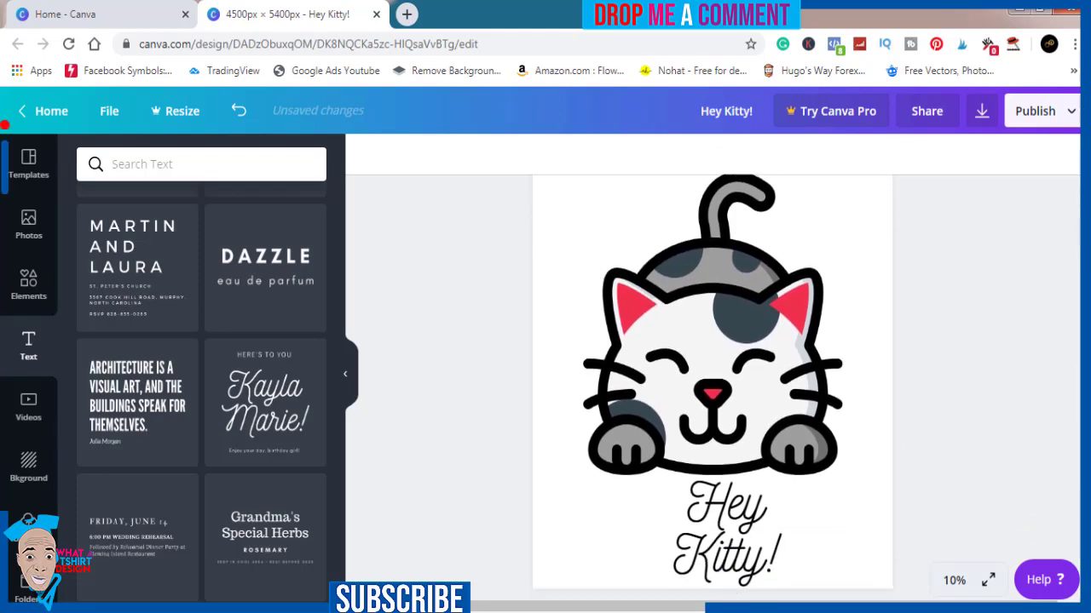
{"action": "scroll", "coordinate": [713, 383], "scroll_direction": "down", "scroll_amount": 1}
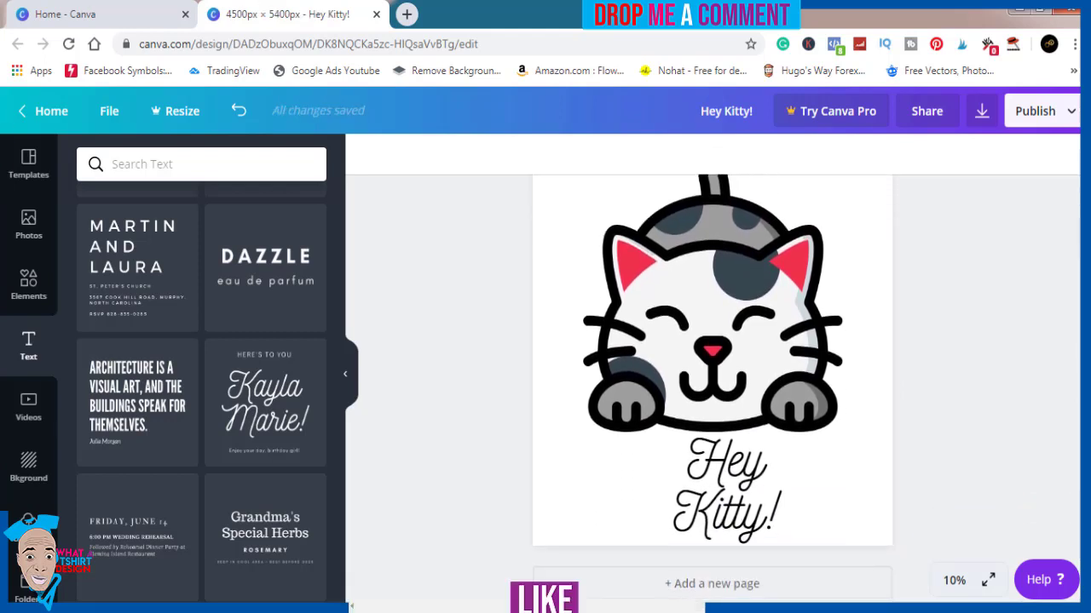
{"action": "left_click_drag", "start_coordinate": [762, 355], "coordinate": [758, 323]}
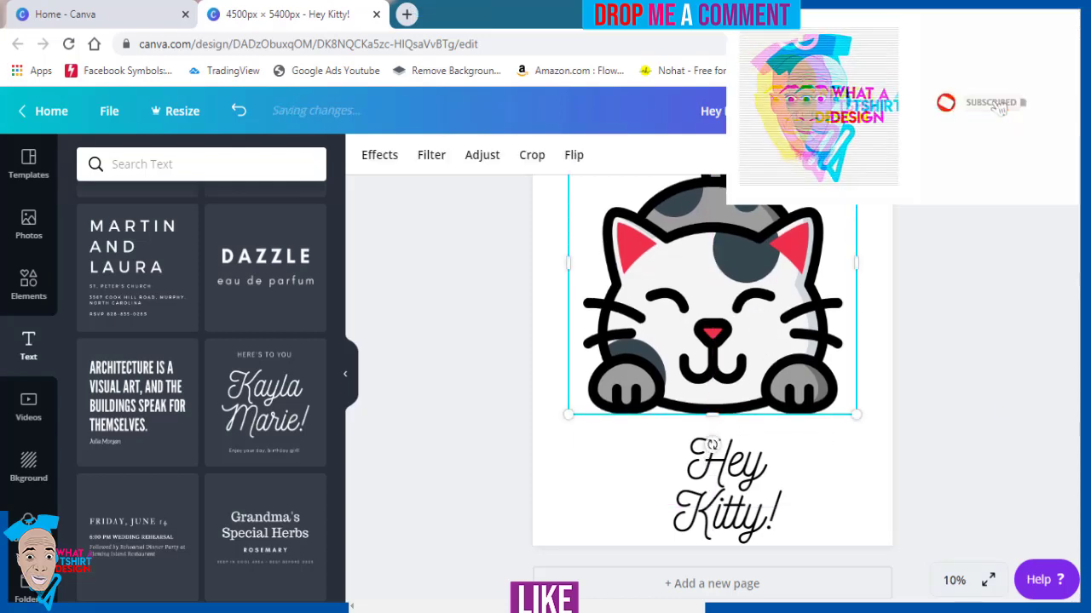
{"action": "scroll", "coordinate": [773, 419], "scroll_direction": "up", "scroll_amount": 3}
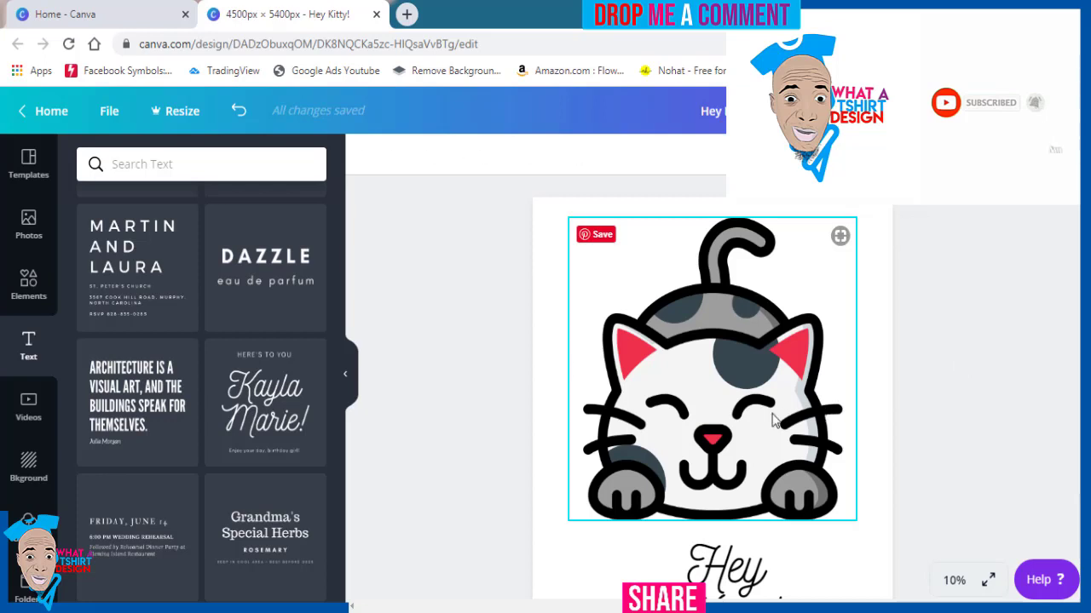
{"action": "left_click_drag", "start_coordinate": [773, 419], "coordinate": [776, 415]}
{"action": "scroll", "coordinate": [1028, 384], "scroll_direction": "down", "scroll_amount": 2}
Enlarge the 'Hey Kitty!' text and centre it under the cat.
{"action": "left_click", "coordinate": [750, 524]}
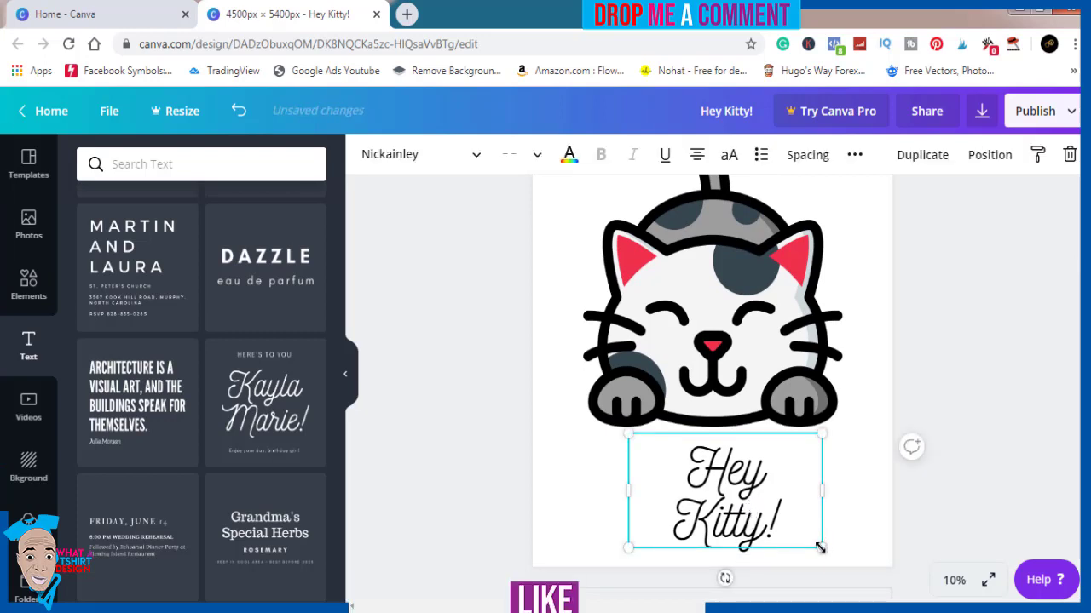
{"action": "left_click_drag", "start_coordinate": [825, 552], "coordinate": [843, 560]}
{"action": "left_click_drag", "start_coordinate": [774, 525], "coordinate": [744, 515]}
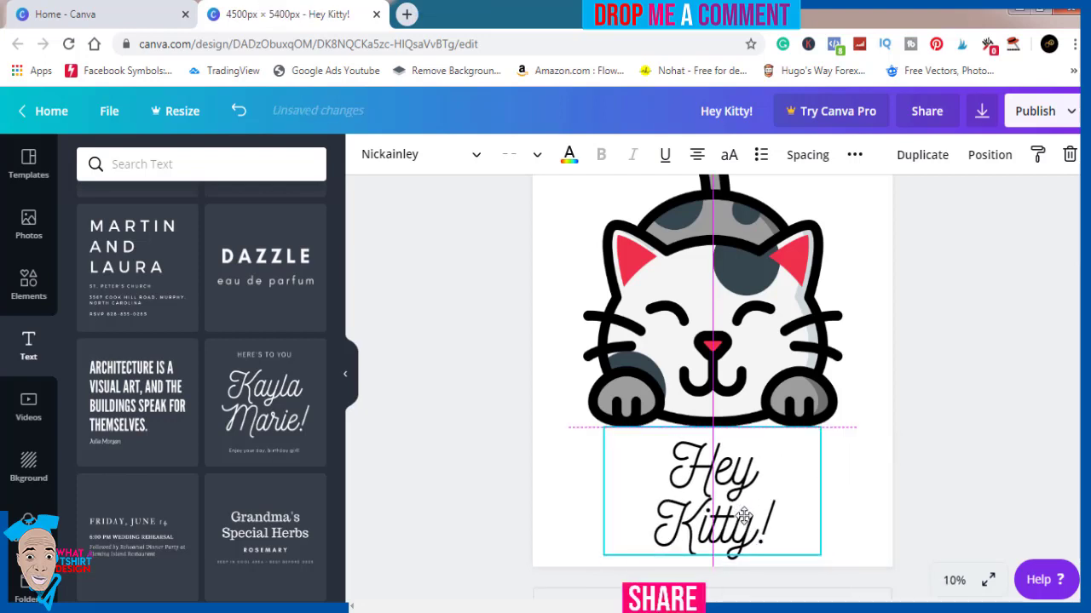
{"action": "left_click", "coordinate": [975, 470]}
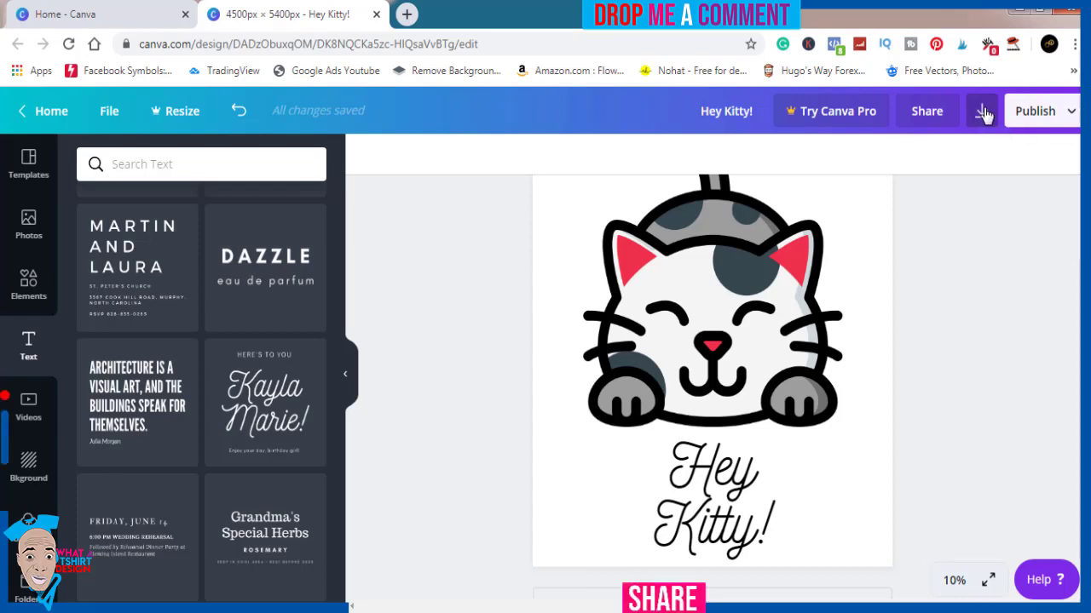
Download the design as PNG and close the Try Canva Pro popup.
{"action": "left_click", "coordinate": [983, 114]}
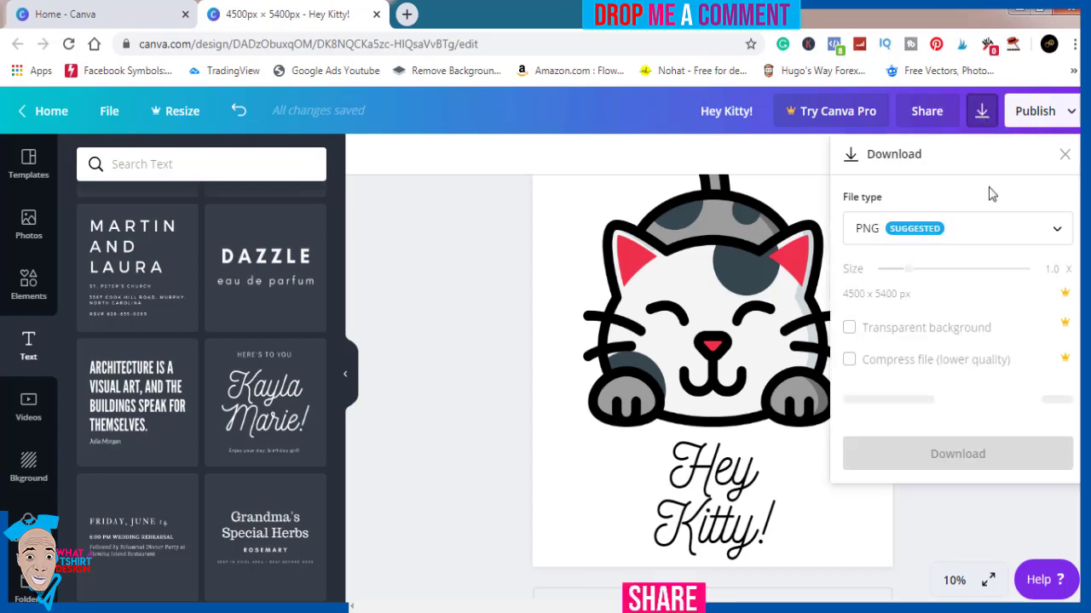
{"action": "left_click", "coordinate": [980, 414]}
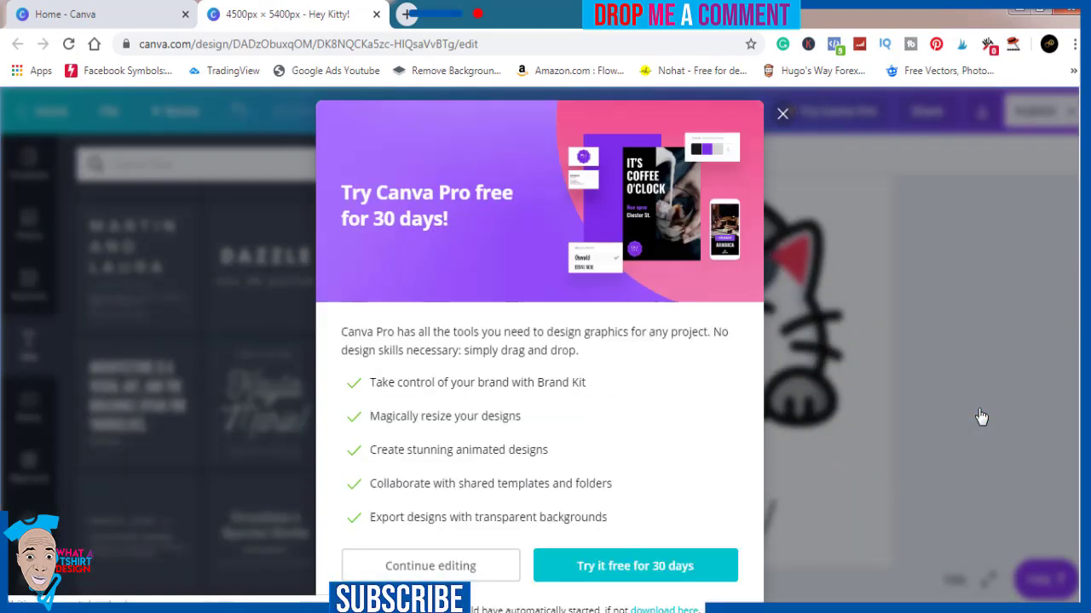
{"action": "left_click", "coordinate": [783, 114]}
Show the downloaded 'Hey Kitty!' PNG in the Downloads folder and preview it in Photo Viewer.
{"action": "left_click", "coordinate": [167, 593]}
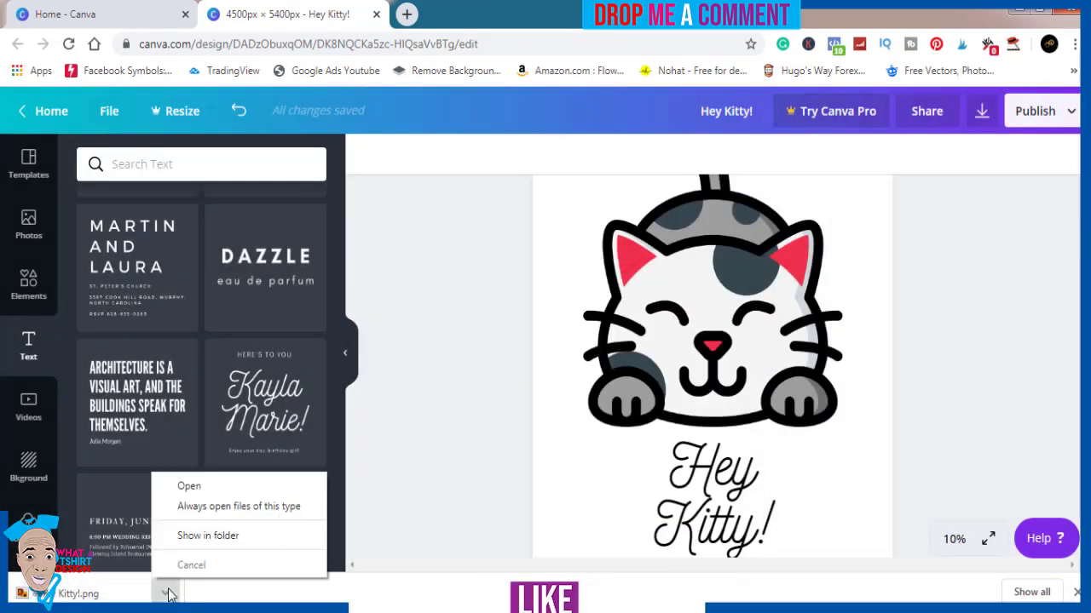
{"action": "left_click", "coordinate": [198, 541]}
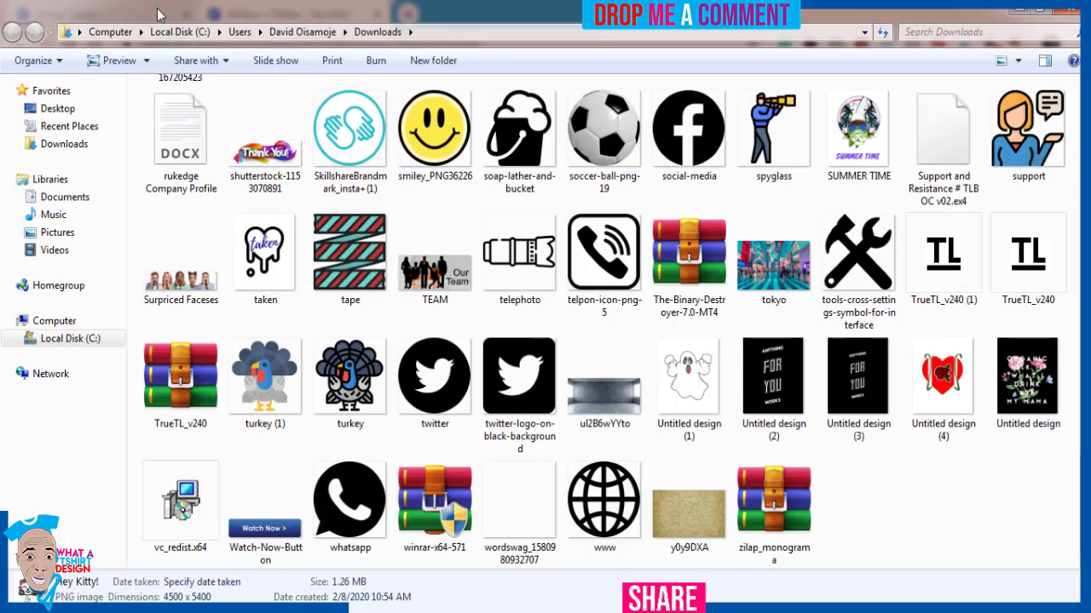
{"action": "left_click", "coordinate": [152, 9]}
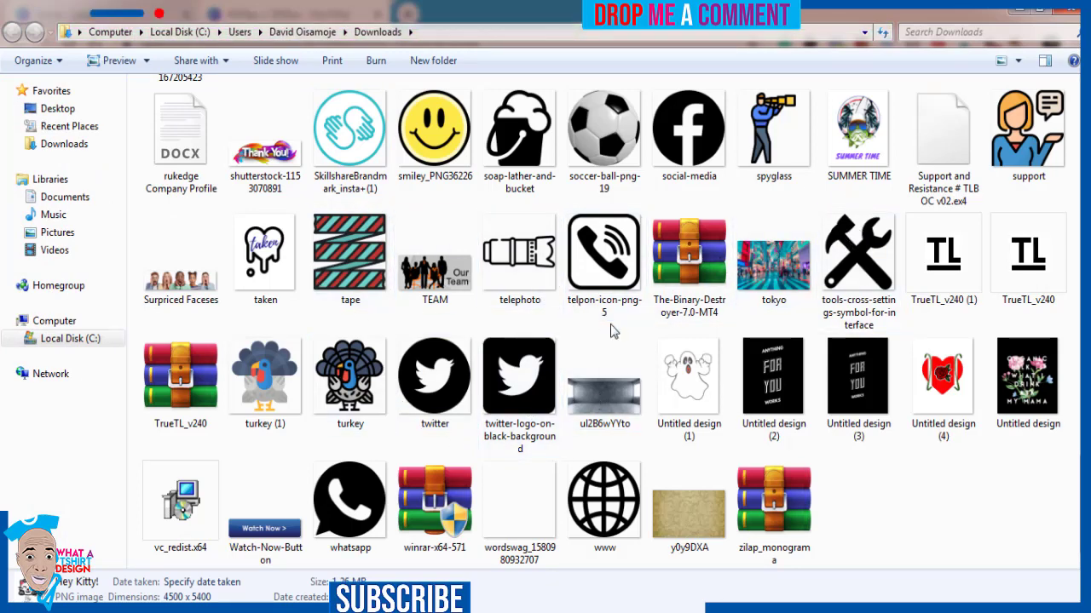
{"action": "left_click", "coordinate": [720, 391]}
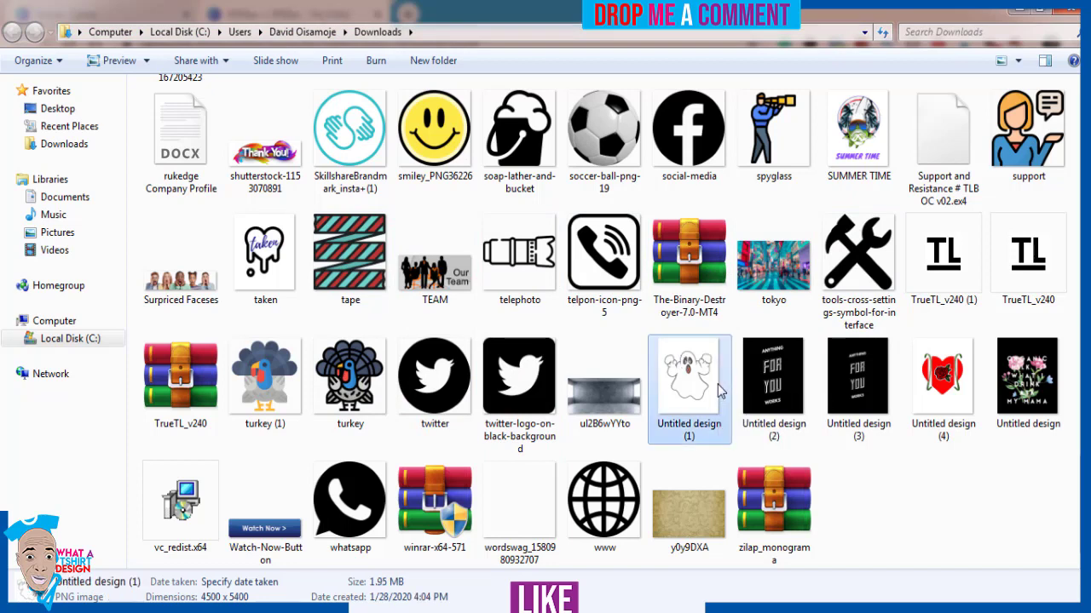
{"action": "key", "text": "h"}
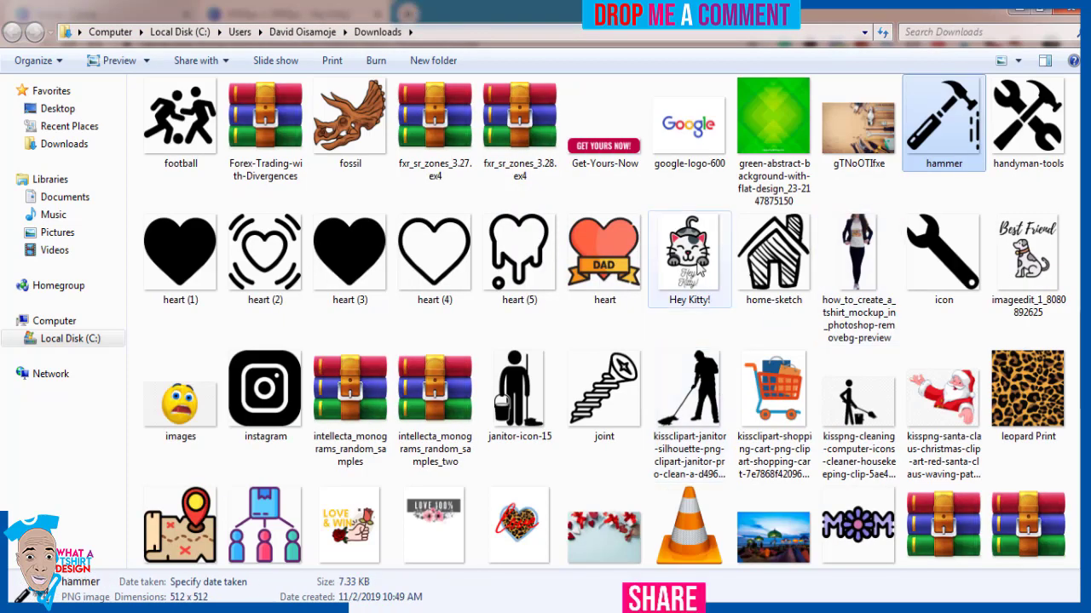
{"action": "double_click", "coordinate": [700, 264]}
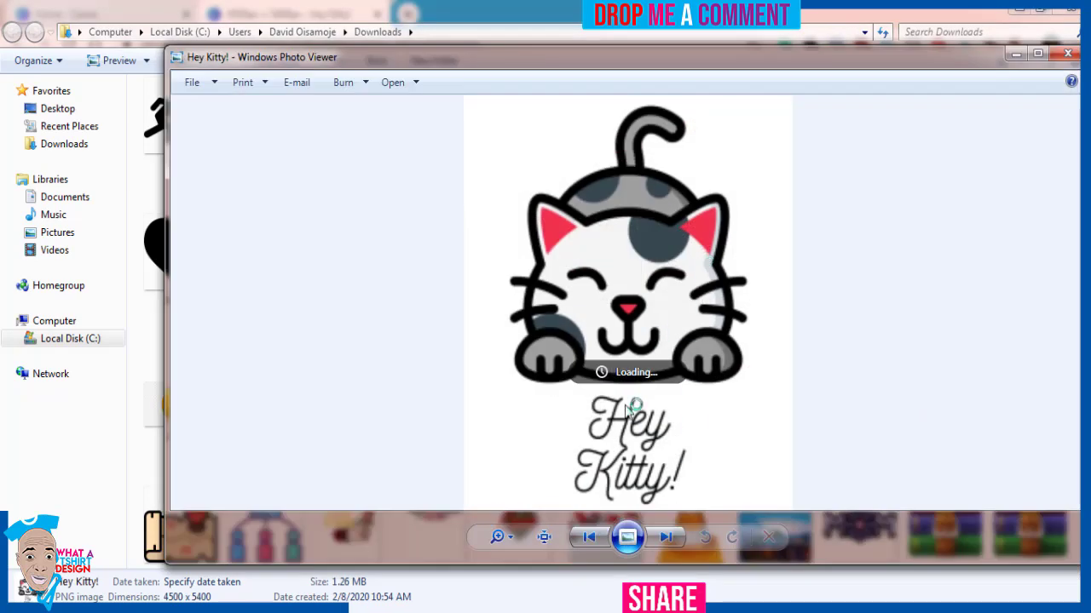
{"action": "left_click", "coordinate": [1068, 54]}
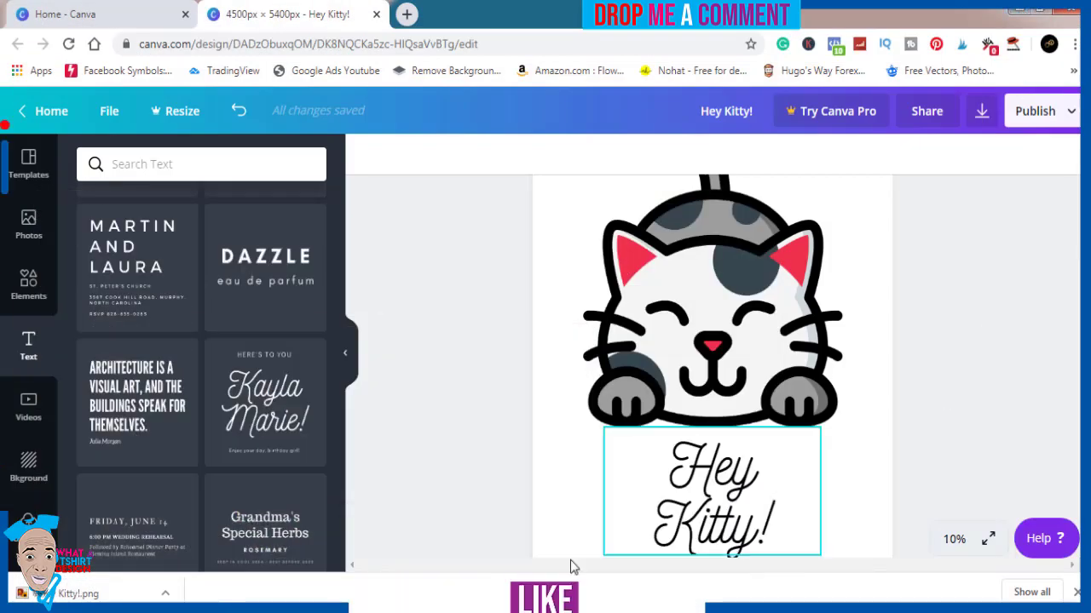
Open 'Hey Kitty!' from Downloads with Adobe Photoshop CC.
{"action": "mouse_move", "coordinate": [193, 609]}
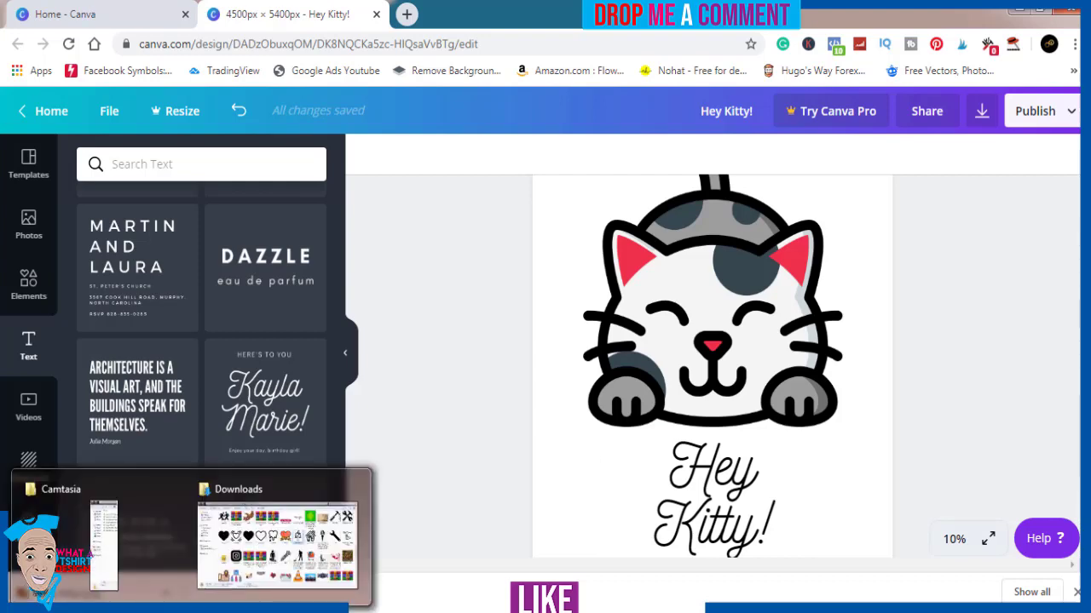
{"action": "left_click", "coordinate": [241, 578]}
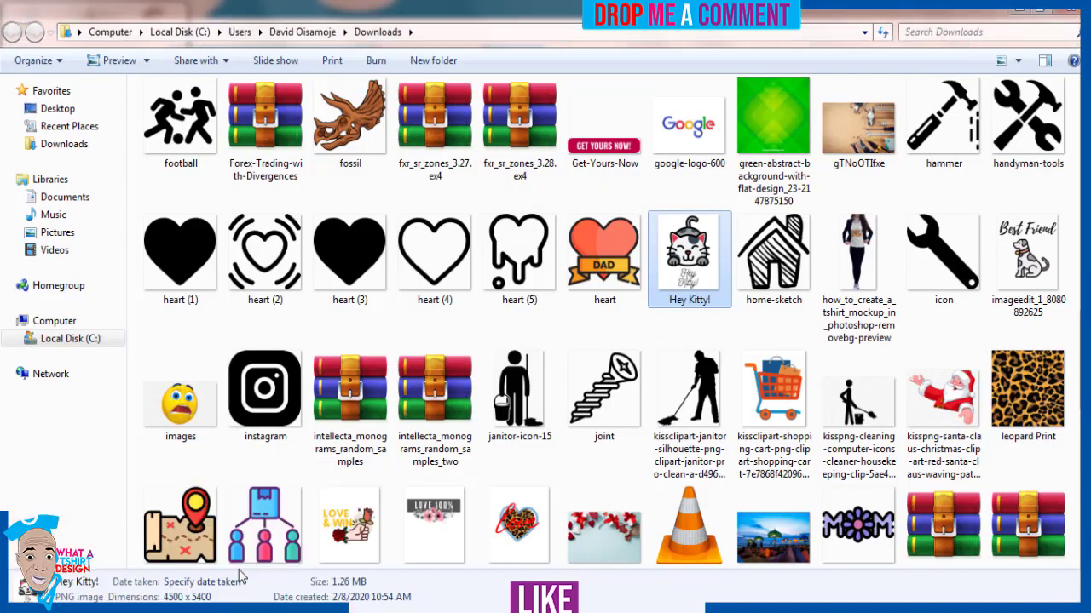
{"action": "right_click", "coordinate": [673, 274]}
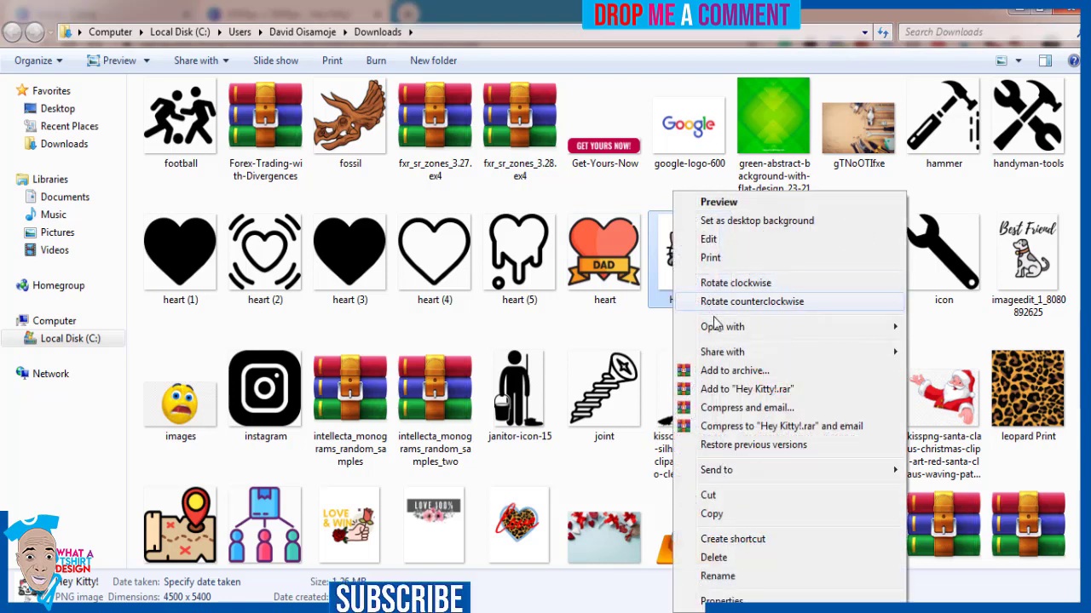
{"action": "mouse_move", "coordinate": [717, 329]}
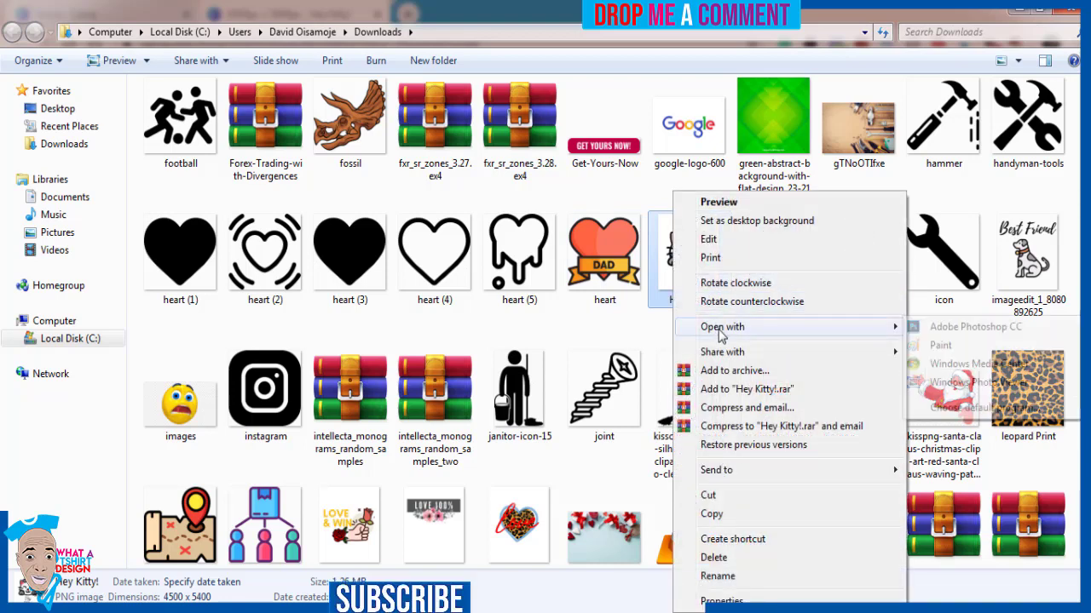
{"action": "left_click", "coordinate": [969, 332]}
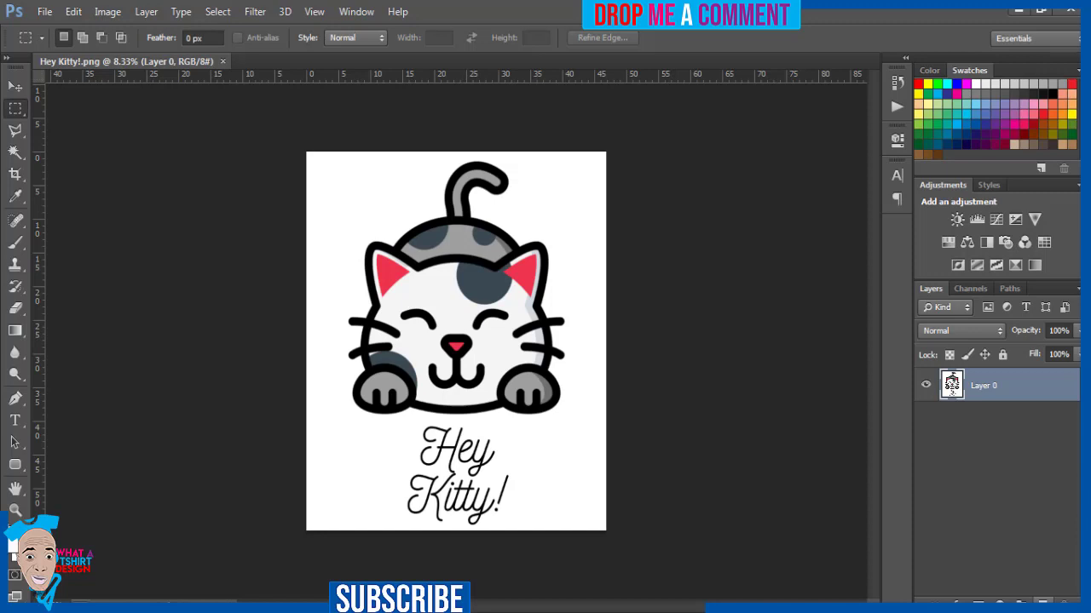
Add an empty Layer 1, then Magic Wand-select and delete the white background around the cat on Layer 0.
{"action": "key", "text": "ctrl+shift+alt+n"}
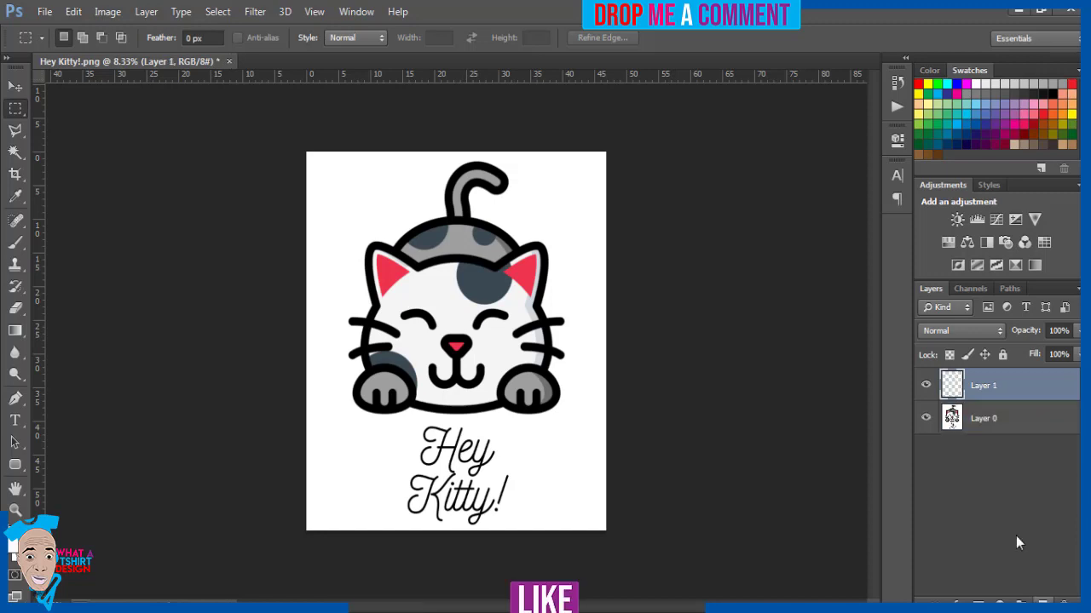
{"action": "left_click", "coordinate": [984, 419]}
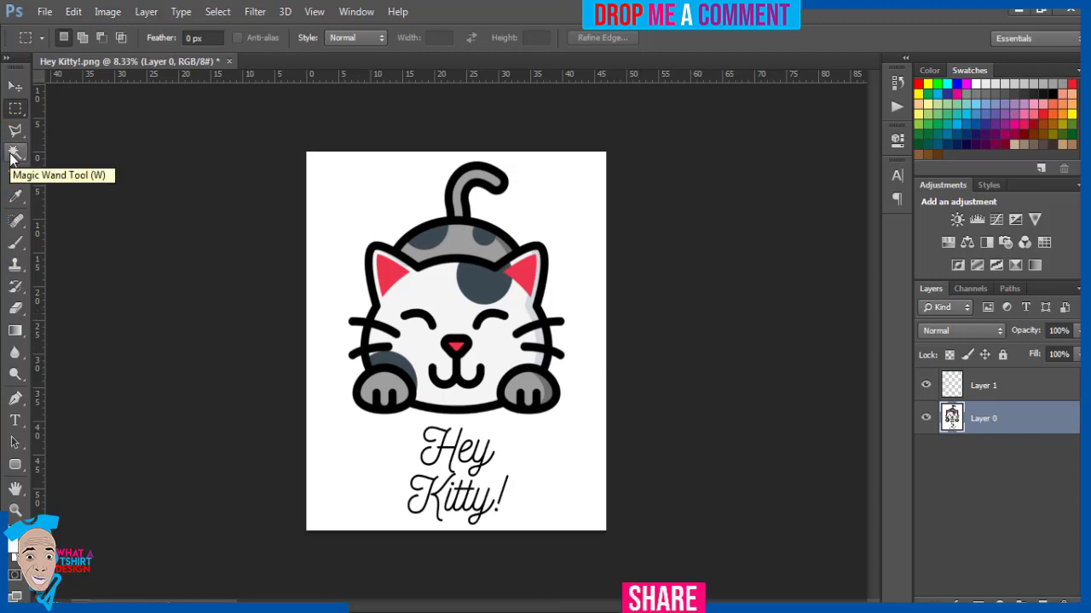
{"action": "left_click", "coordinate": [14, 153]}
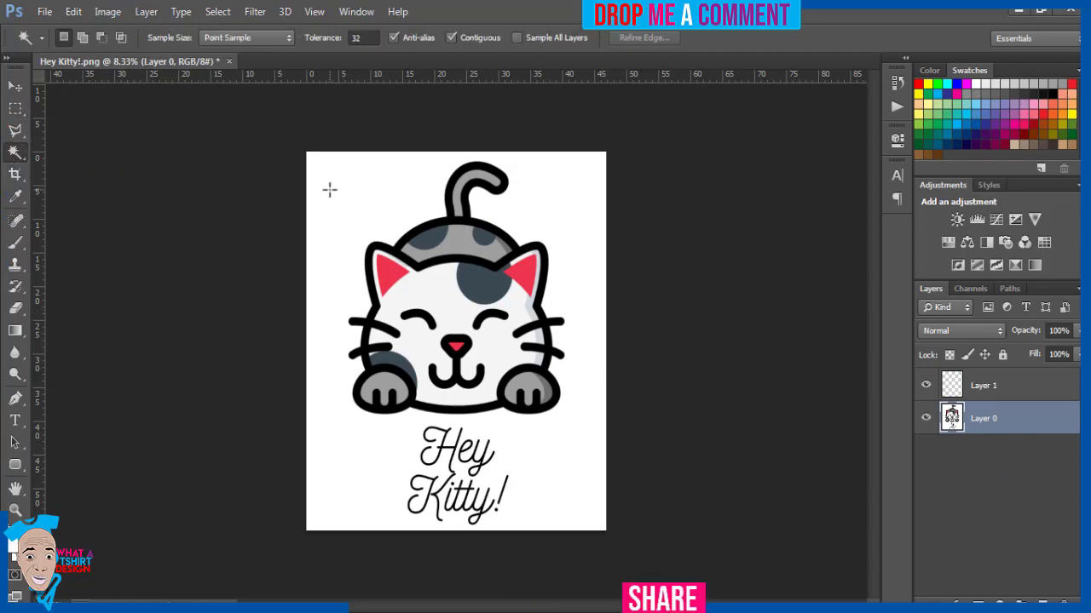
{"action": "left_click", "coordinate": [330, 189]}
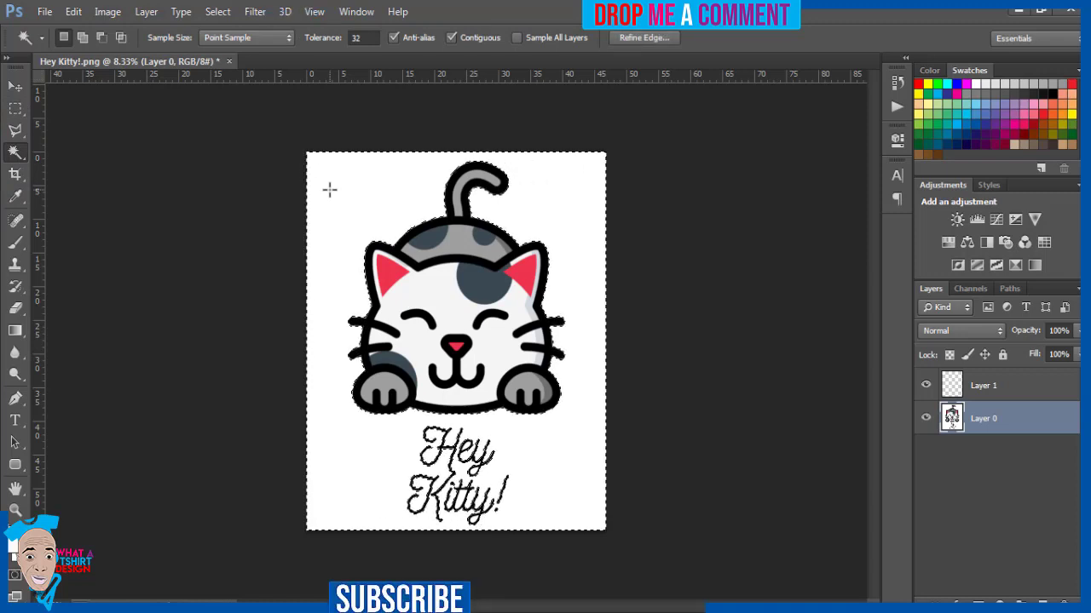
{"action": "key", "text": "Delete"}
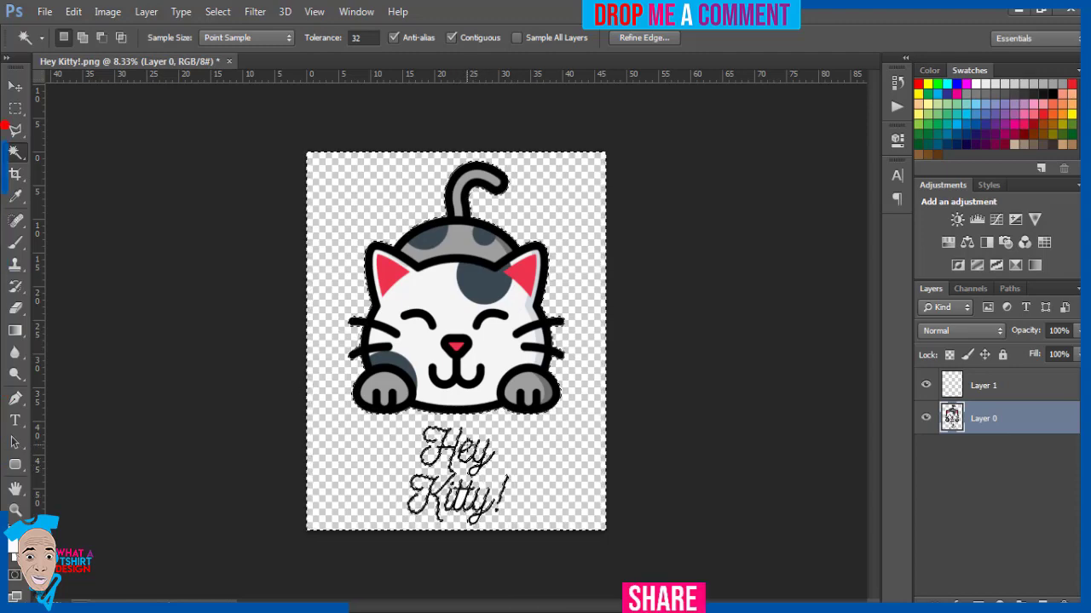
{"action": "key", "text": "ctrl+d"}
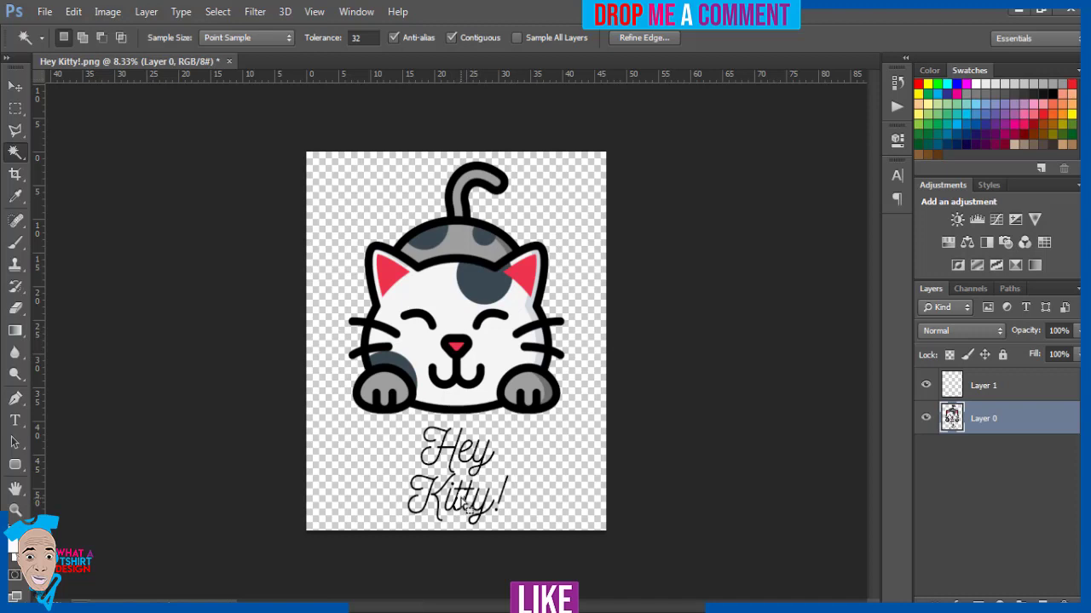
{"action": "left_click", "coordinate": [457, 498]}
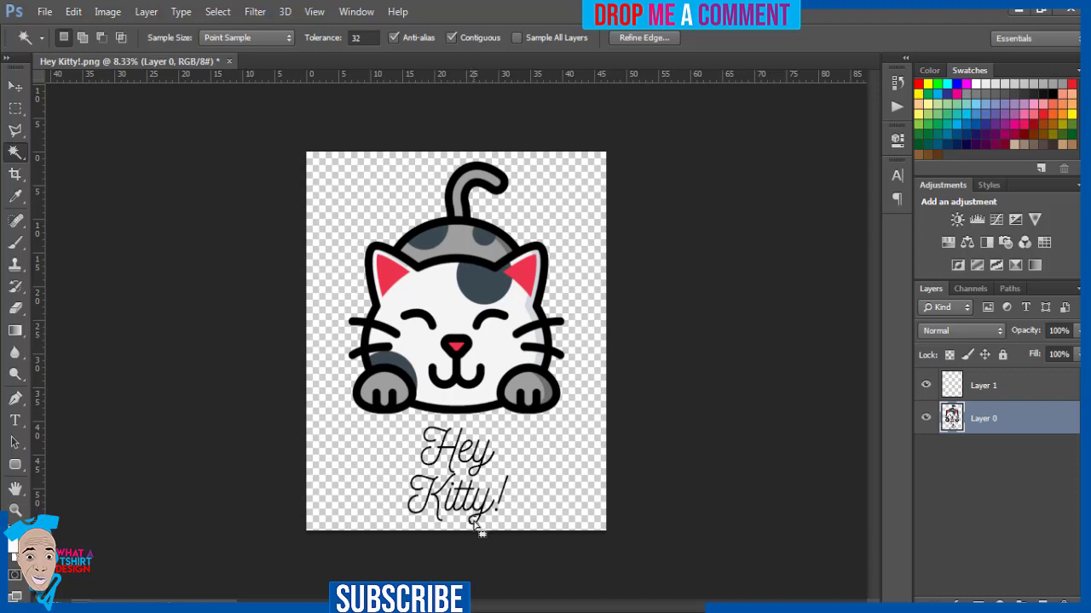
{"action": "key", "text": "ctrl+d"}
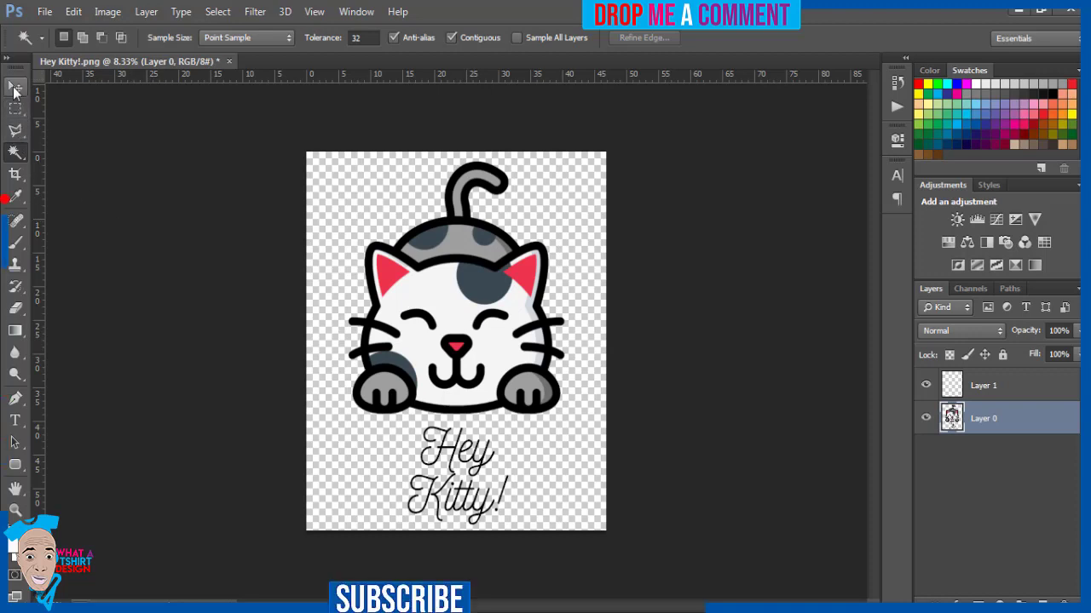
Save the design as Hey Kitty!.png in Pictures, then bring the Downloads folder window forward.
{"action": "left_click", "coordinate": [47, 14]}
{"action": "left_click", "coordinate": [81, 214]}
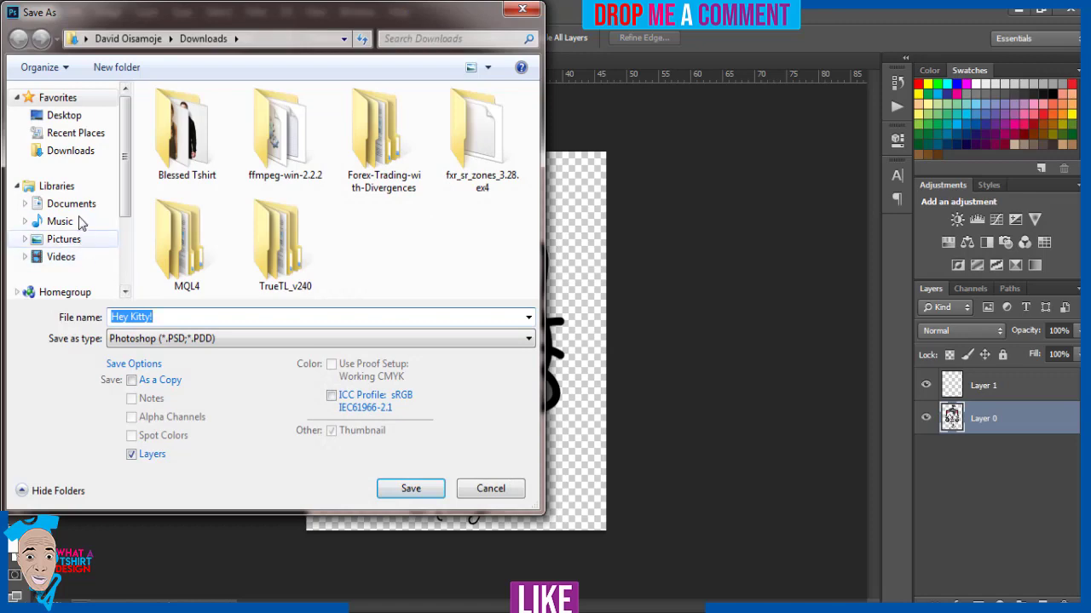
{"action": "left_click", "coordinate": [80, 241]}
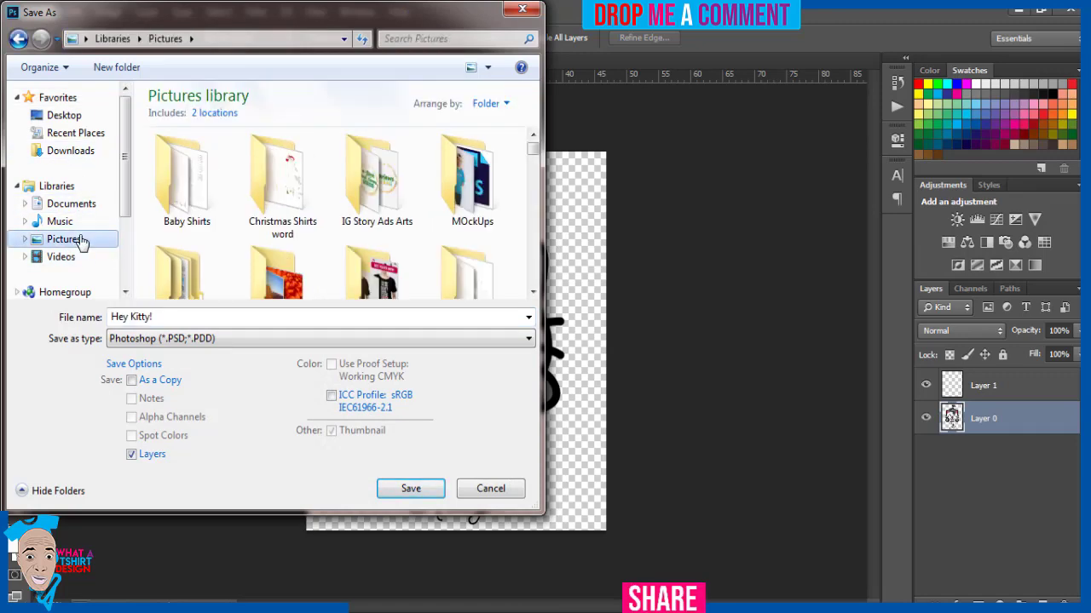
{"action": "left_click", "coordinate": [166, 339]}
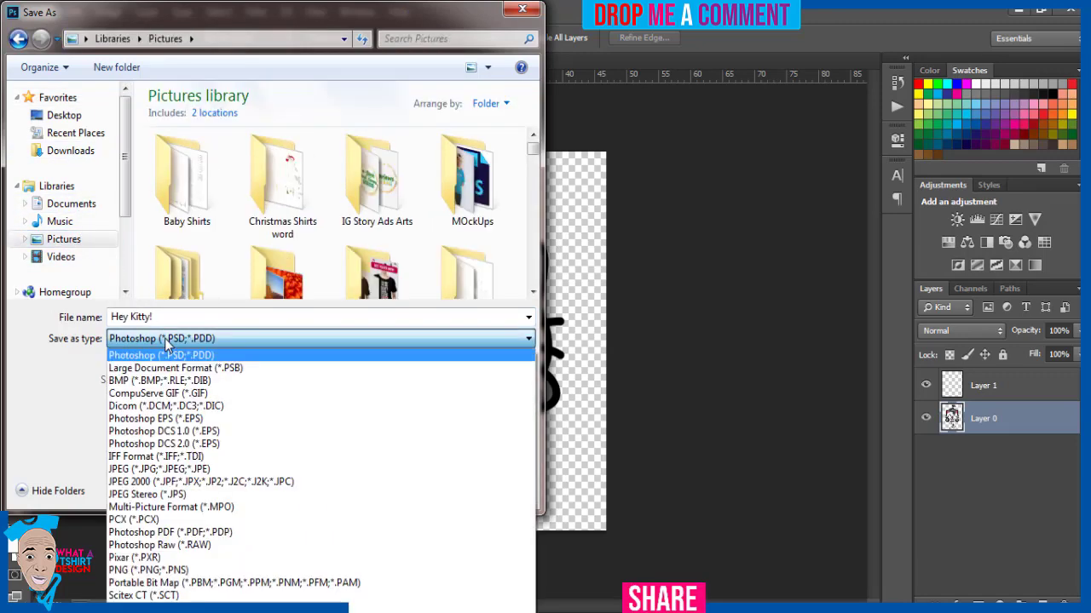
{"action": "left_click", "coordinate": [155, 575]}
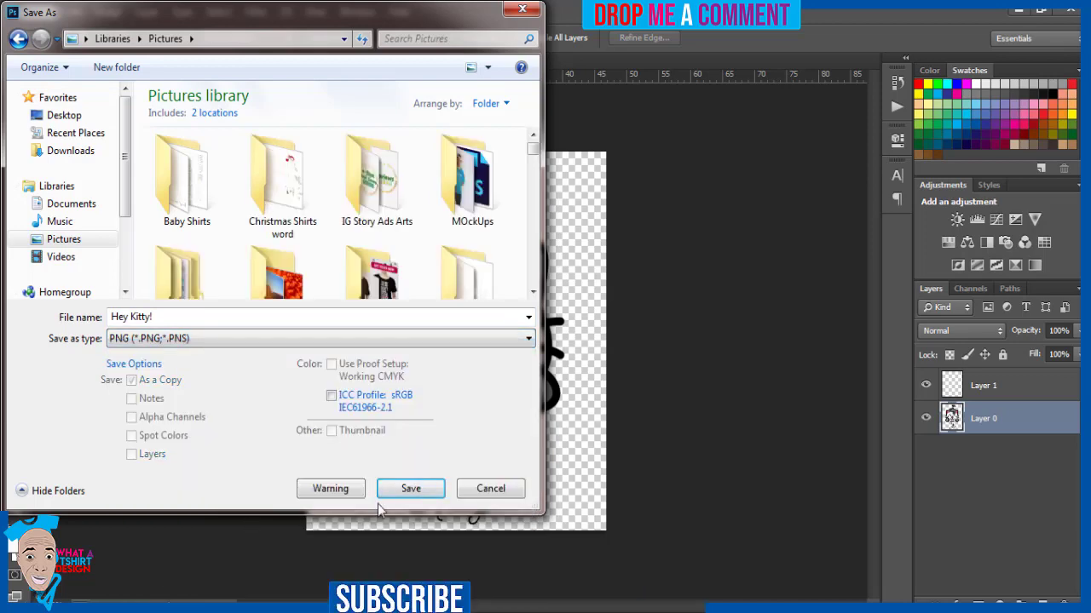
{"action": "left_click", "coordinate": [410, 491]}
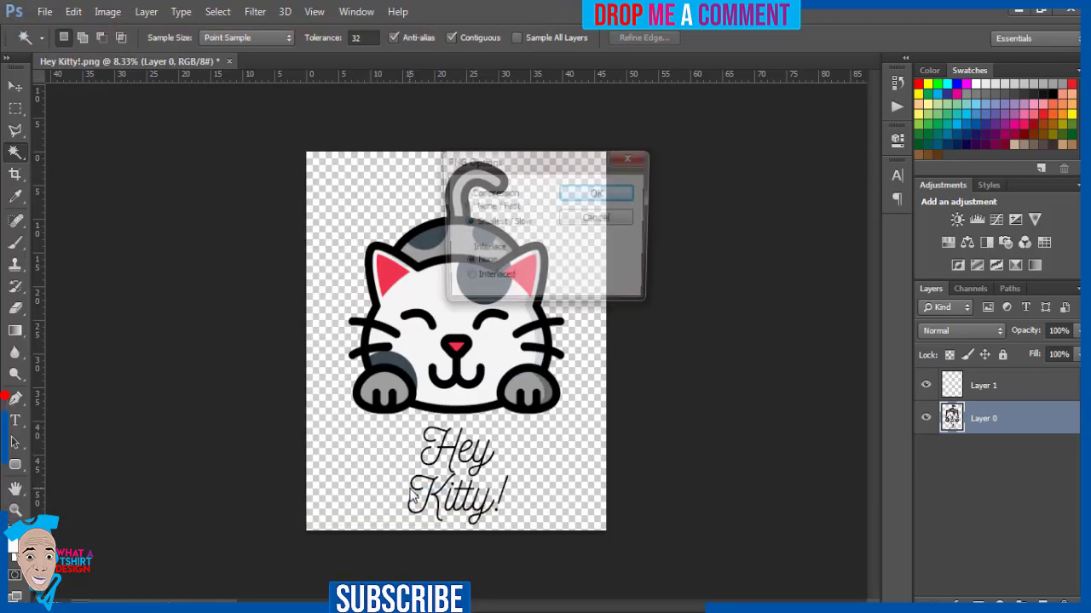
{"action": "left_click", "coordinate": [598, 194]}
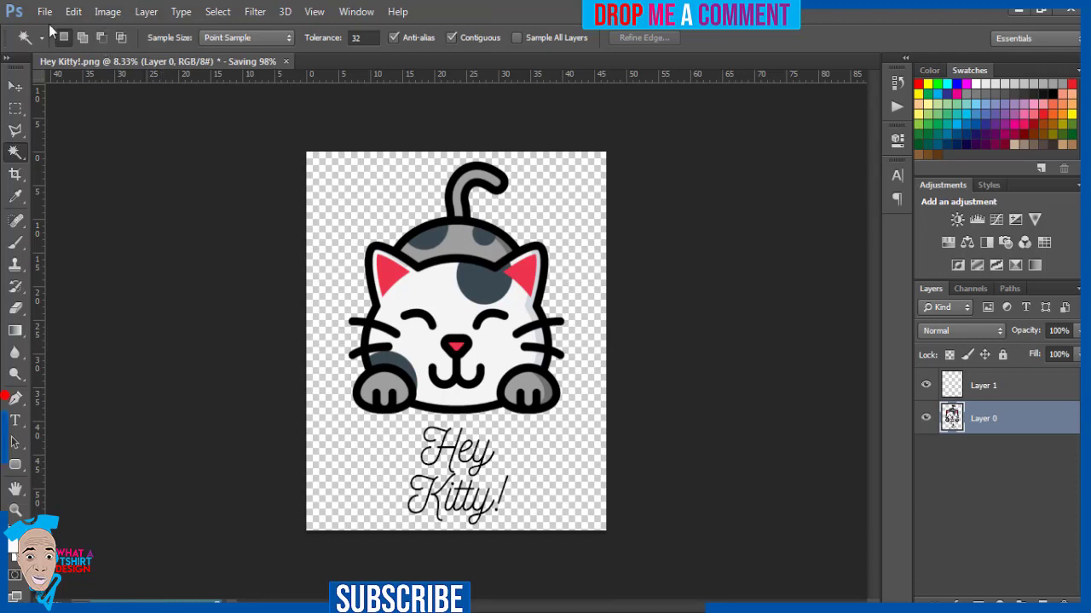
{"action": "mouse_move", "coordinate": [191, 607]}
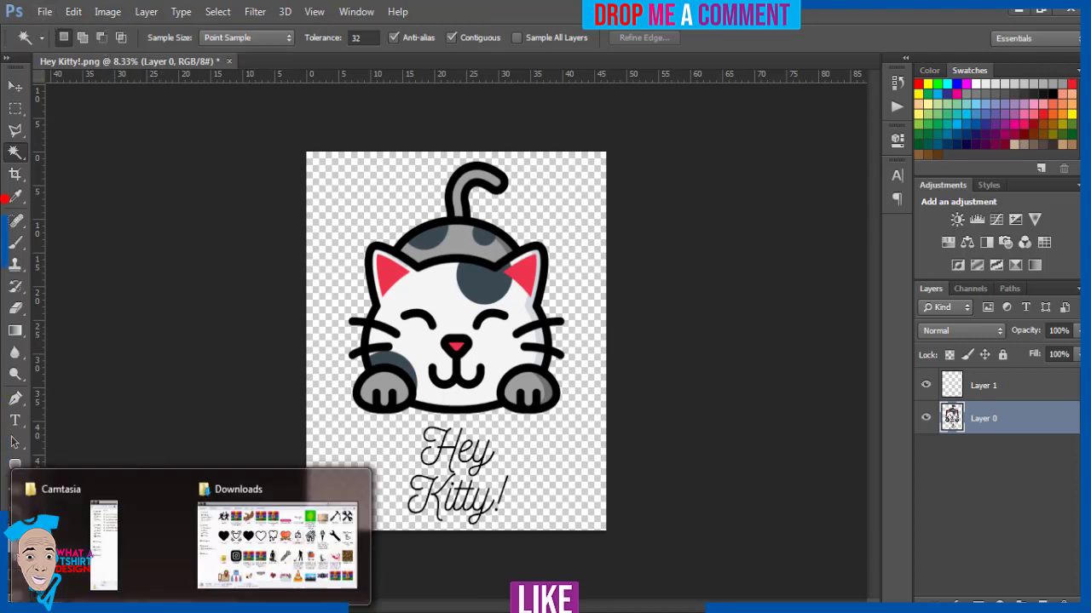
{"action": "left_click", "coordinate": [300, 521]}
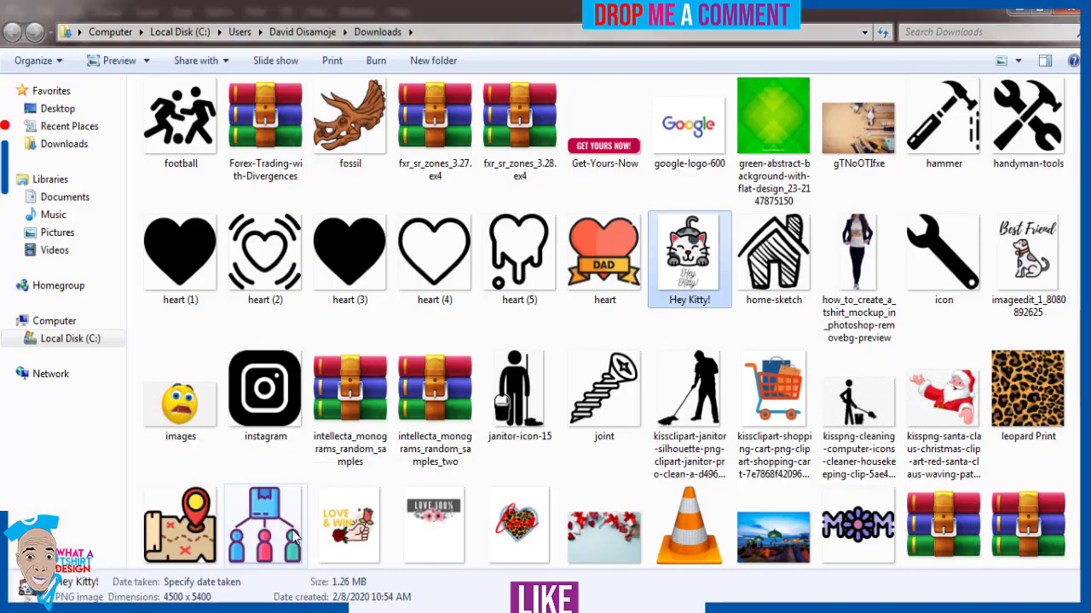
Open Female Tshirt MockUp from the Pictures > MOckUps folder.
{"action": "left_click", "coordinate": [80, 235]}
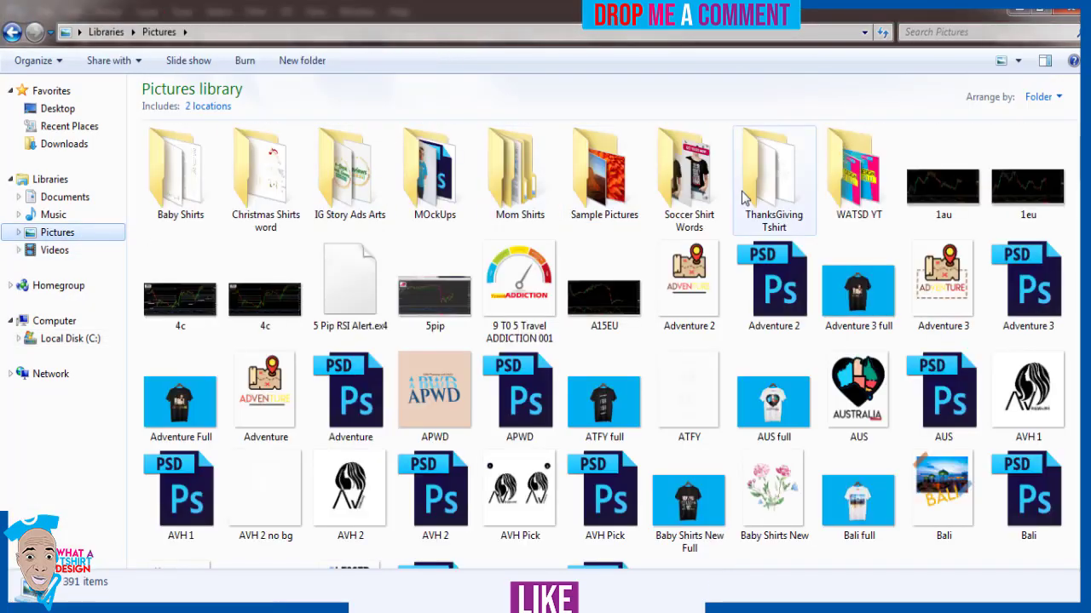
{"action": "double_click", "coordinate": [433, 175]}
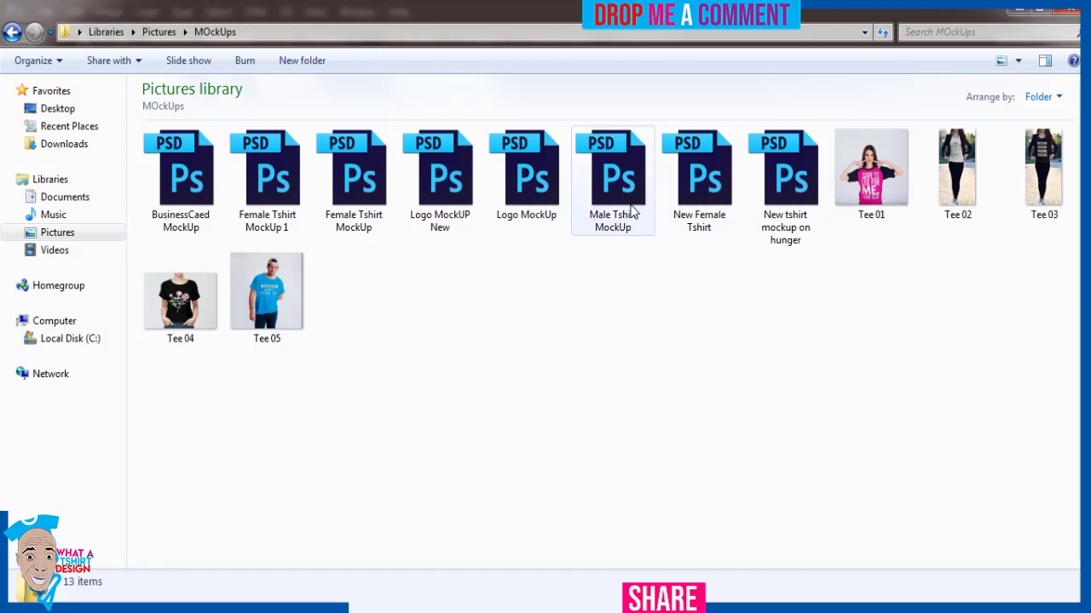
{"action": "double_click", "coordinate": [355, 214]}
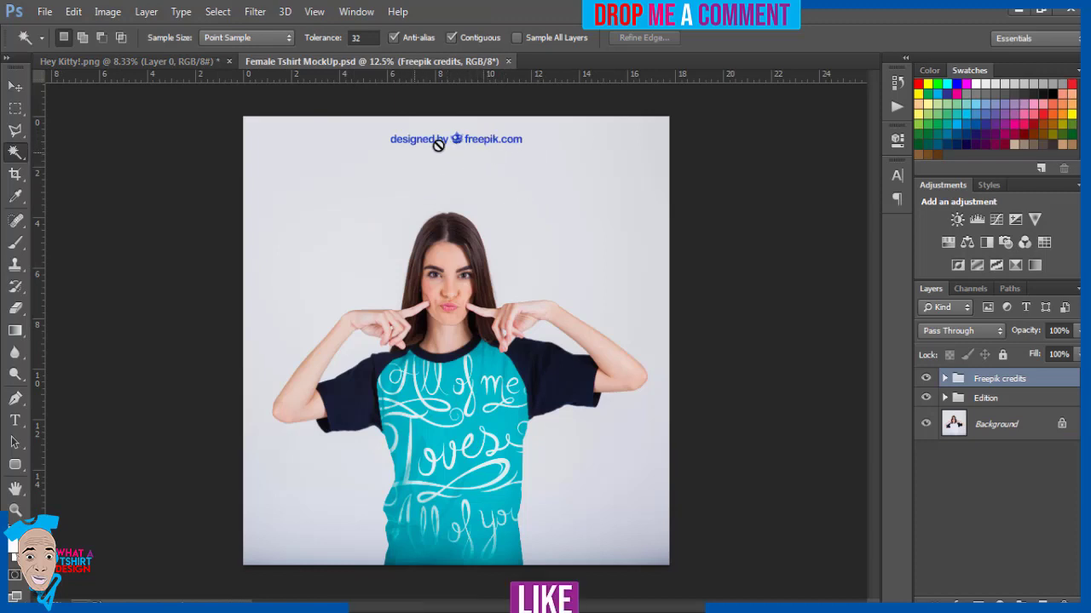
Hide the Freepik credits group and convert the locked Background into Layer 0.
{"action": "left_click", "coordinate": [925, 378]}
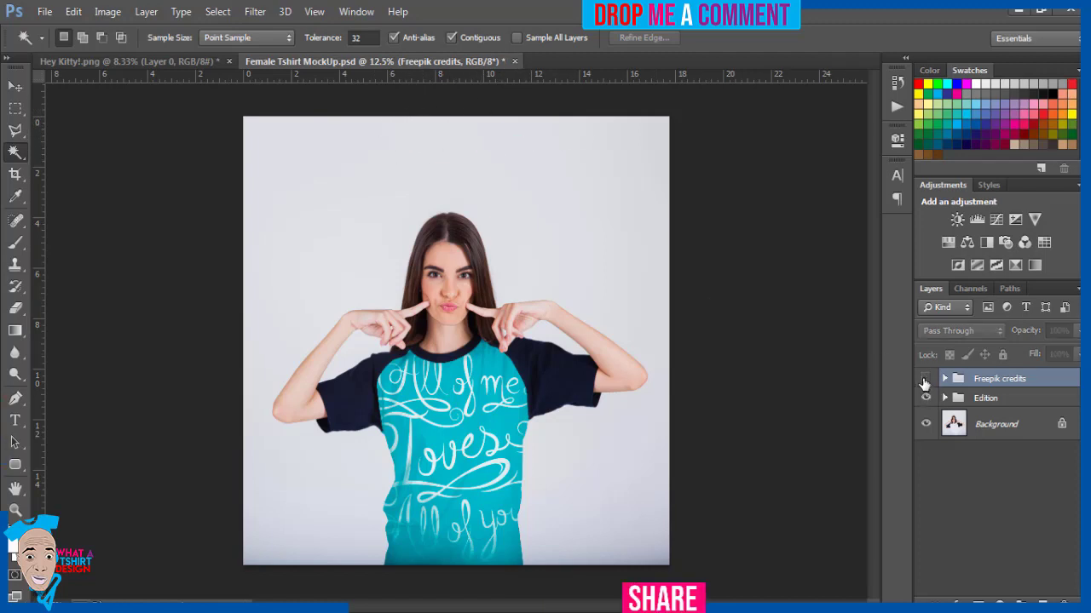
{"action": "double_click", "coordinate": [952, 422]}
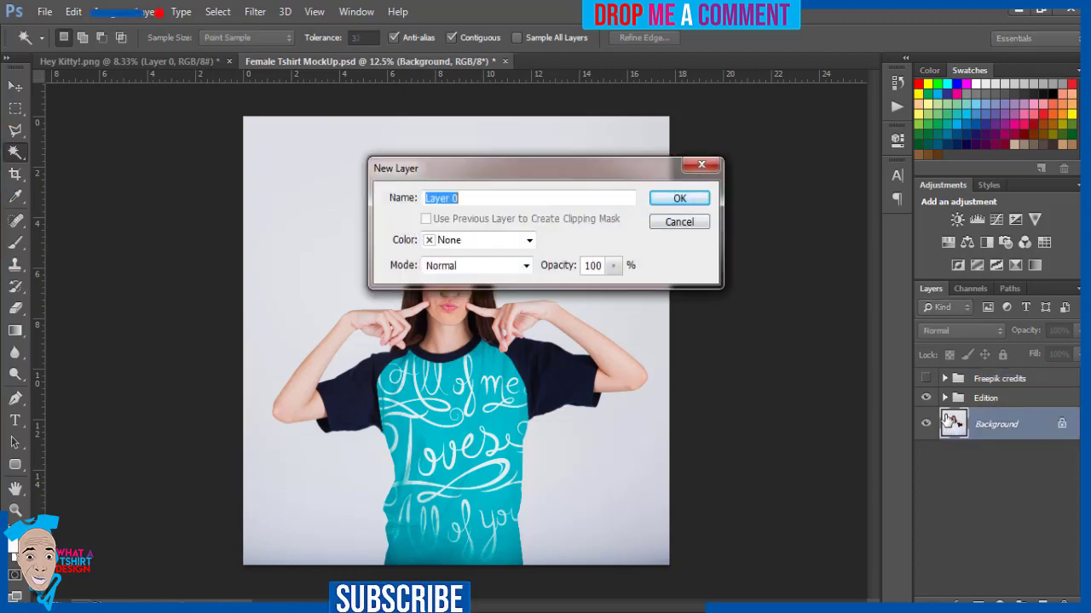
{"action": "left_click", "coordinate": [690, 201]}
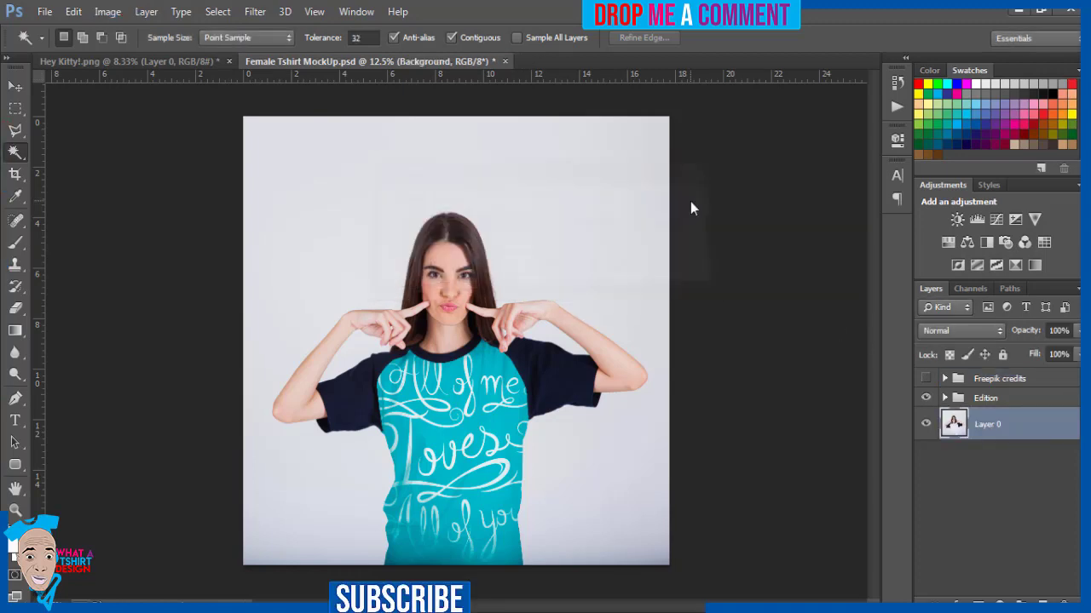
In Layer 0's layer style, toggle Color Overlay on and back off, then close it.
{"action": "double_click", "coordinate": [948, 425]}
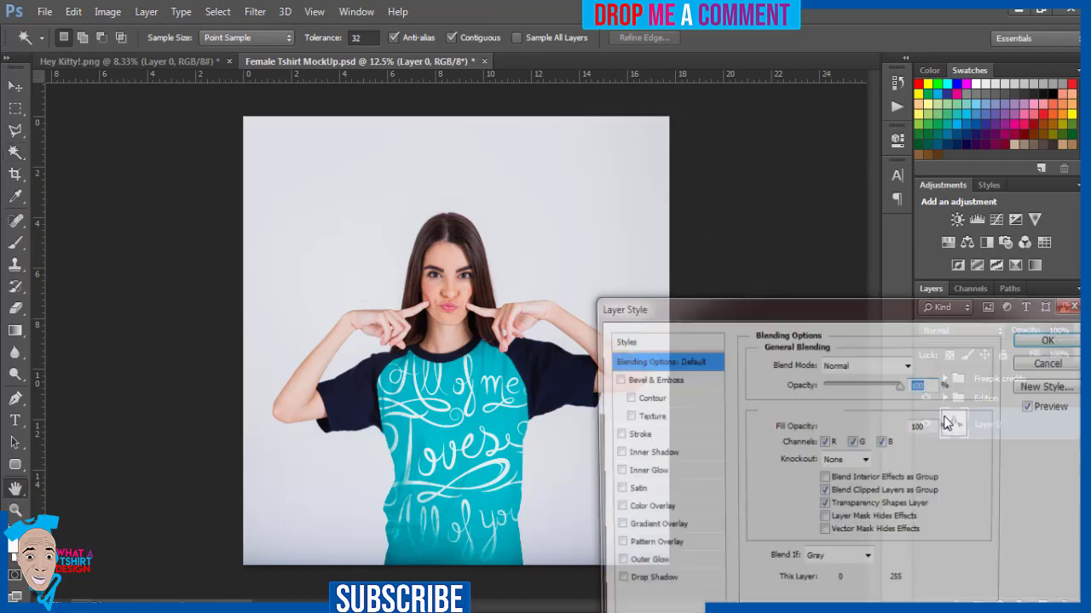
{"action": "left_click", "coordinate": [614, 509]}
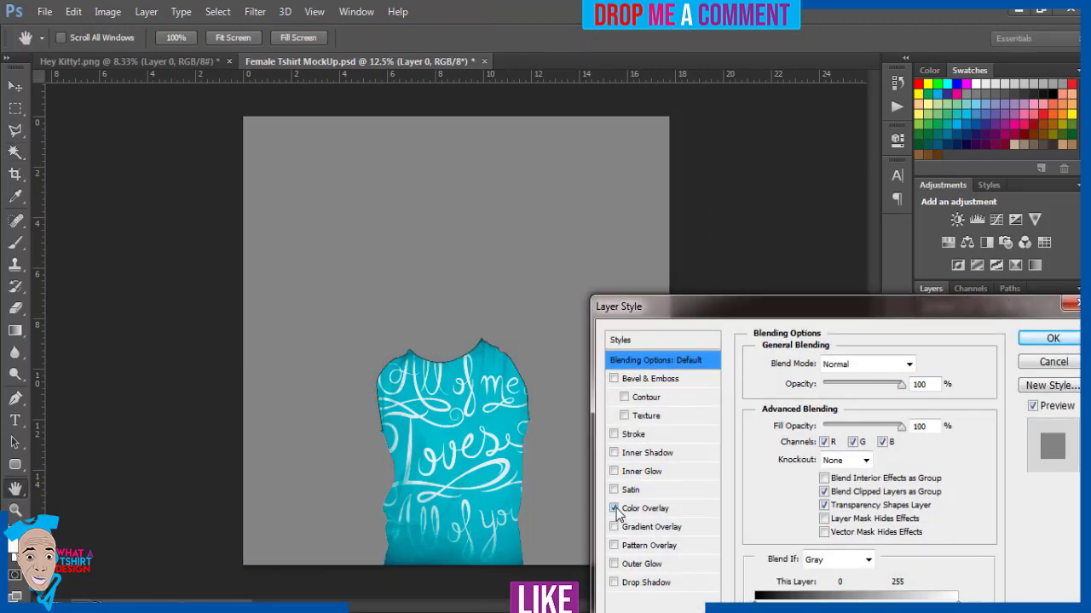
{"action": "left_click", "coordinate": [614, 508]}
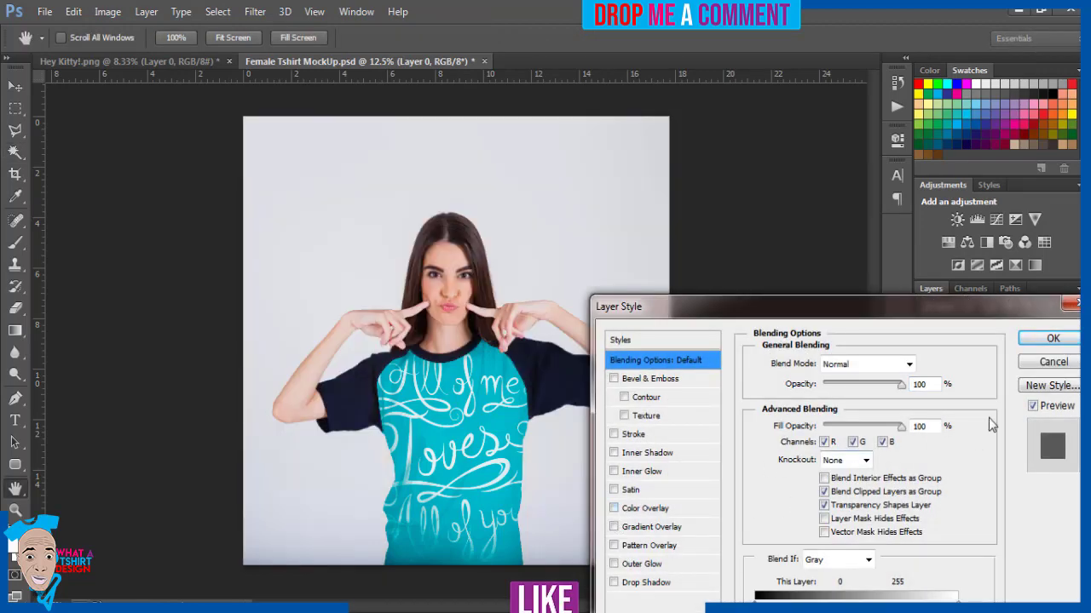
{"action": "left_click", "coordinate": [1048, 339]}
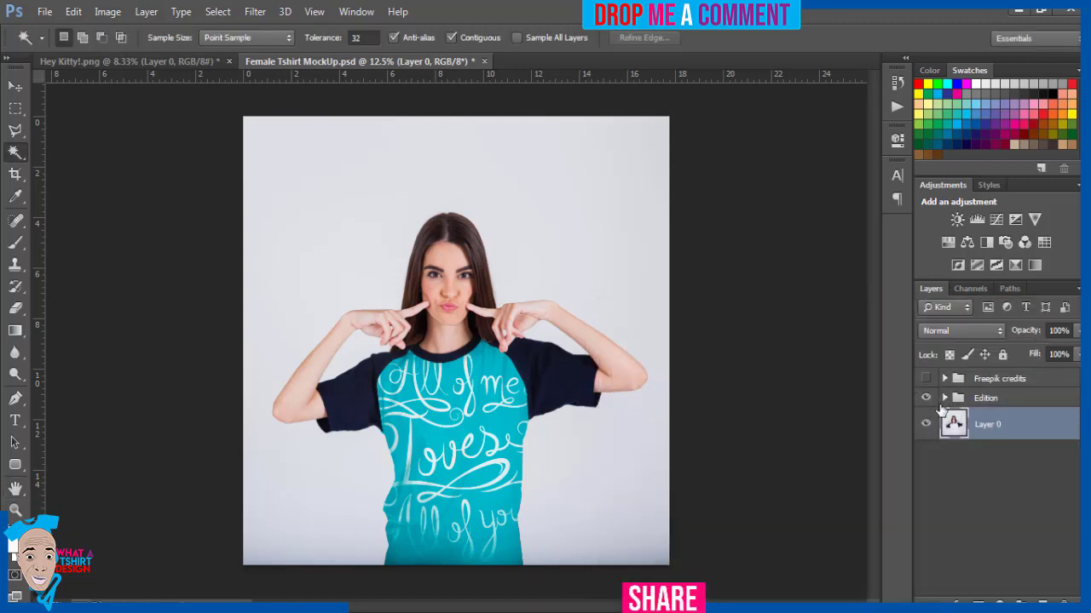
Expand the Edition, Tshirt and Overlays groups and check the Light overlay's effect.
{"action": "left_click", "coordinate": [944, 398]}
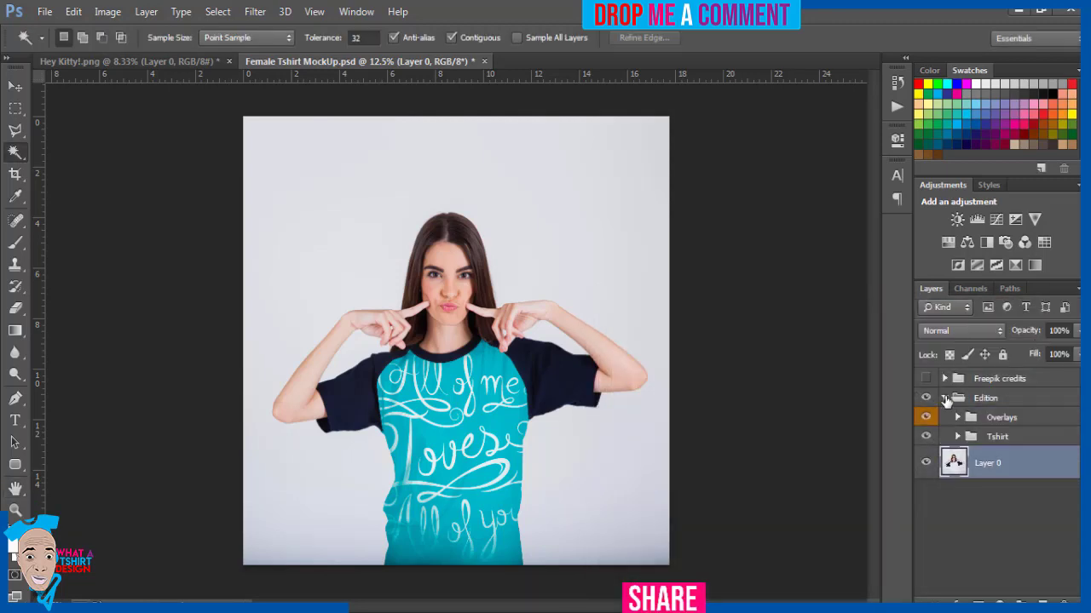
{"action": "left_click", "coordinate": [958, 436]}
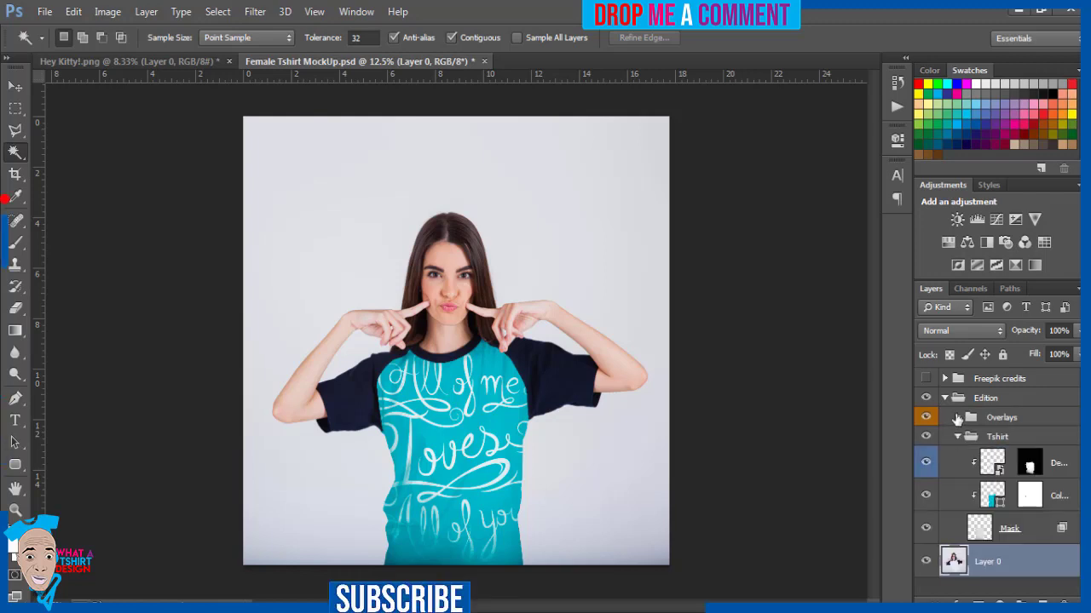
{"action": "left_click", "coordinate": [957, 418]}
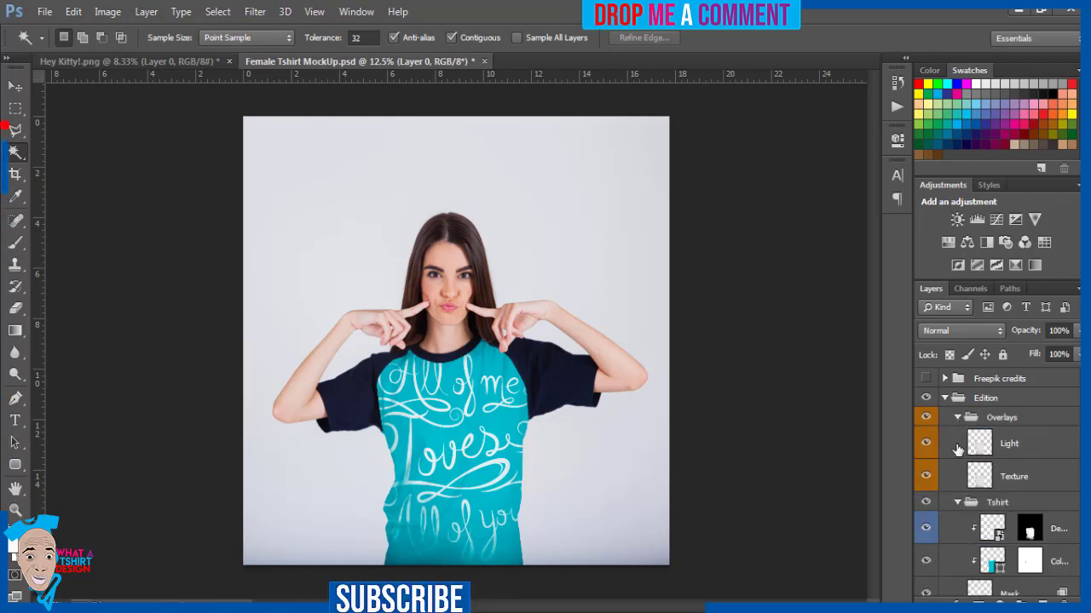
{"action": "left_click", "coordinate": [927, 445]}
{"action": "left_click", "coordinate": [927, 445]}
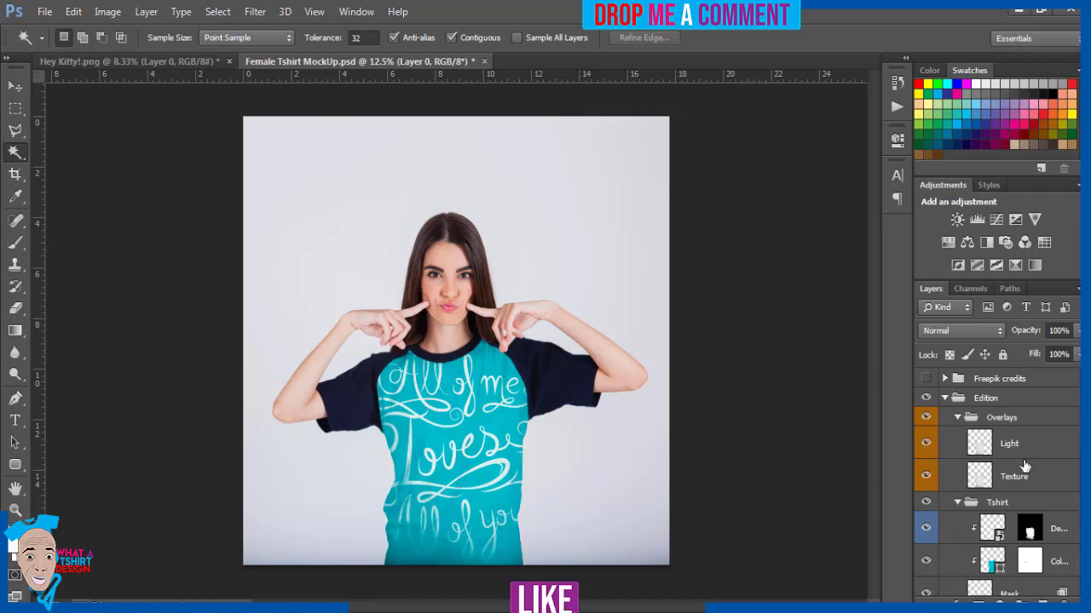
{"action": "scroll", "coordinate": [927, 477], "scroll_direction": "down", "scroll_amount": 2}
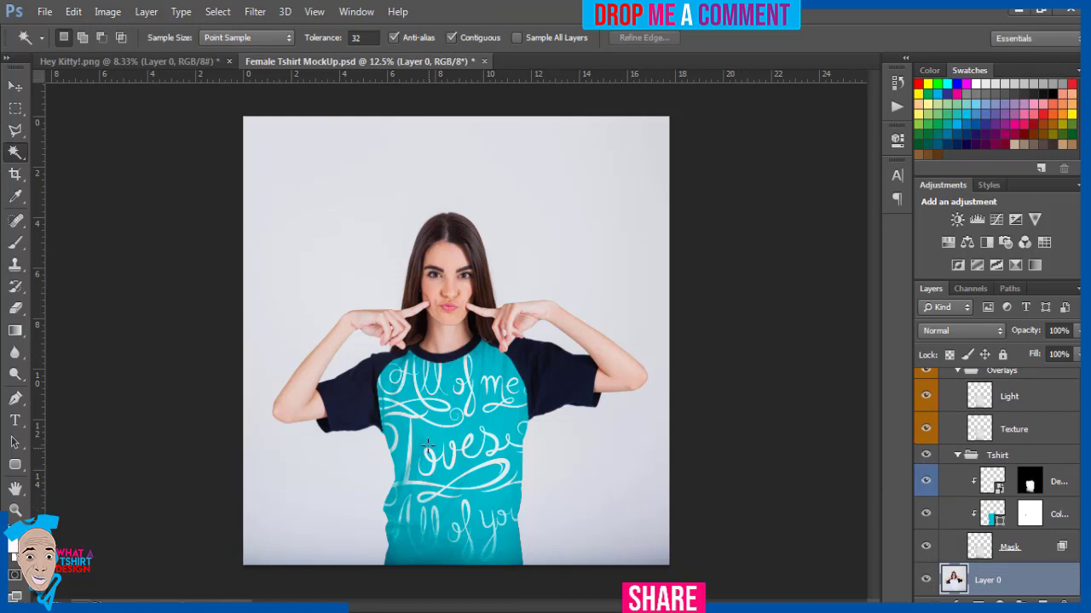
Open the shirt's Design here smart object and delete its Your design layer.
{"action": "left_click", "coordinate": [14, 87]}
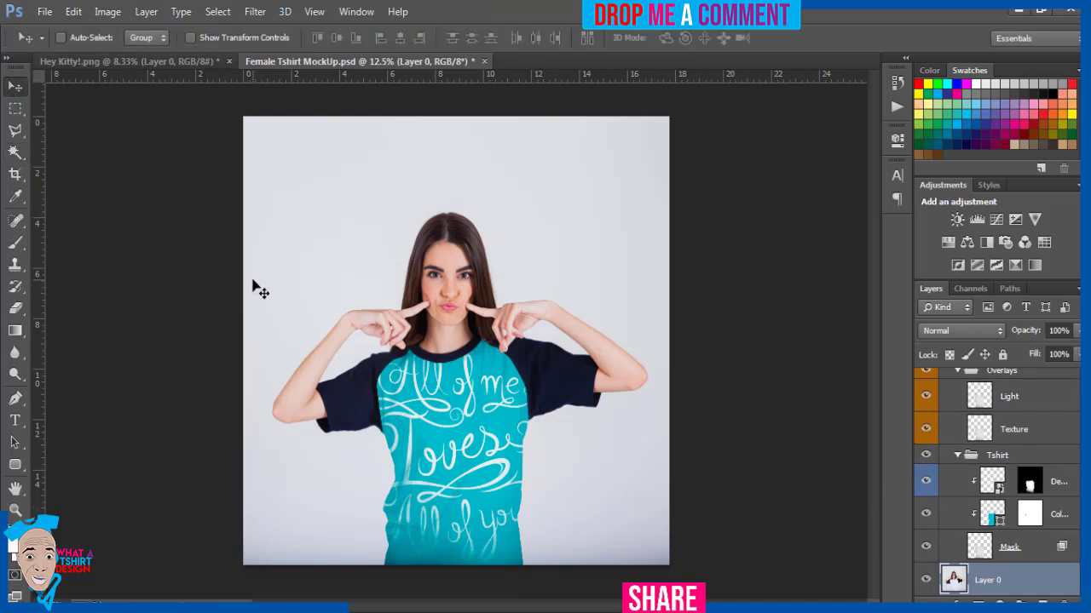
{"action": "right_click", "coordinate": [431, 464]}
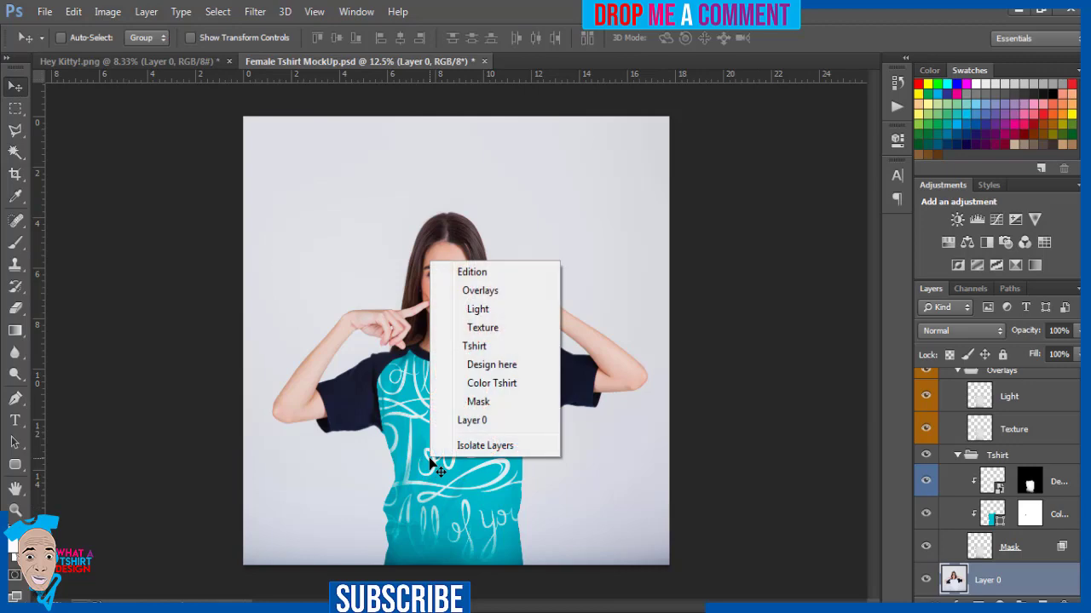
{"action": "left_click", "coordinate": [474, 365]}
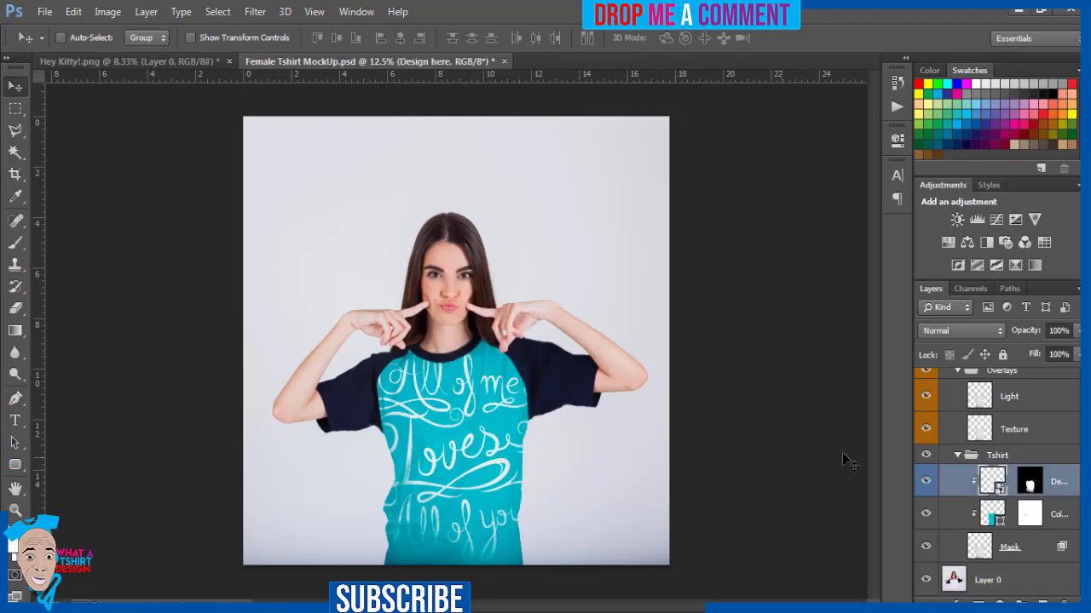
{"action": "double_click", "coordinate": [991, 481]}
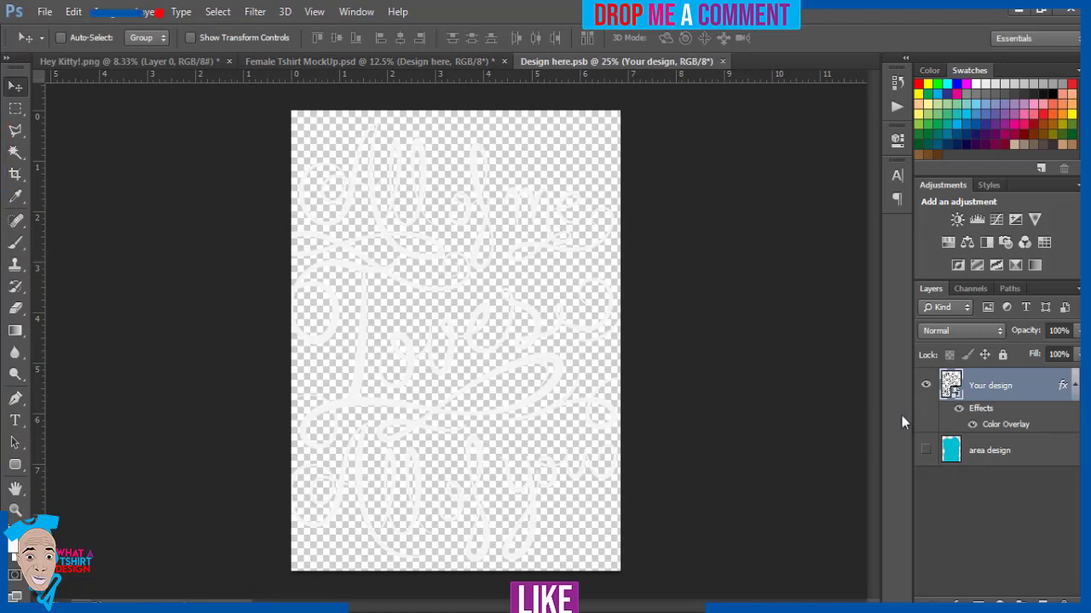
{"action": "key", "text": "Delete"}
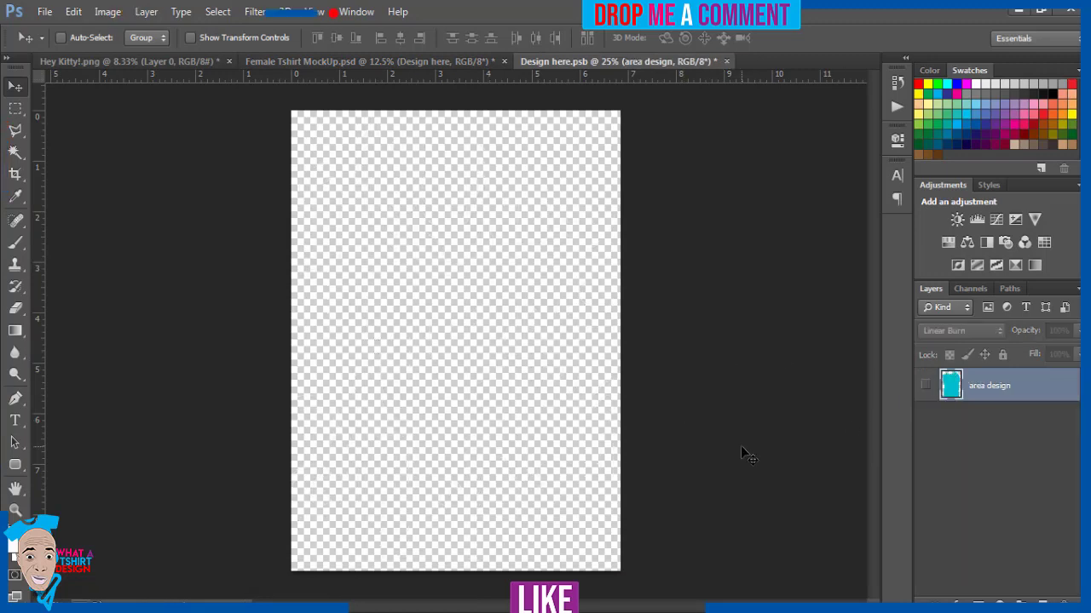
Select the Hey Kitty! image in the Pictures library of the Explorer window.
{"action": "mouse_move", "coordinate": [190, 607]}
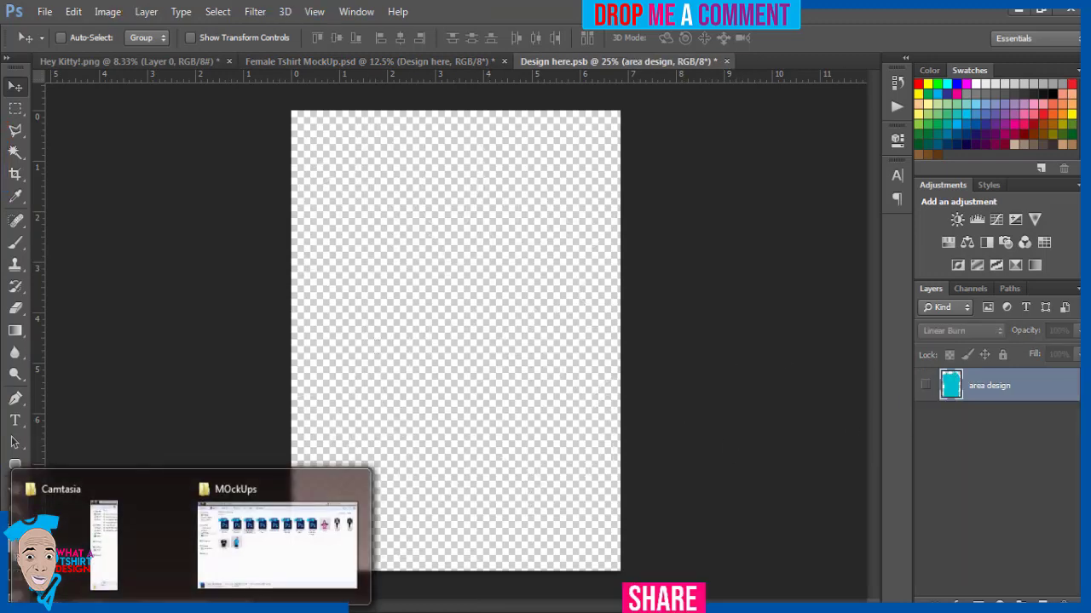
{"action": "left_click", "coordinate": [304, 560]}
{"action": "left_click", "coordinate": [49, 232]}
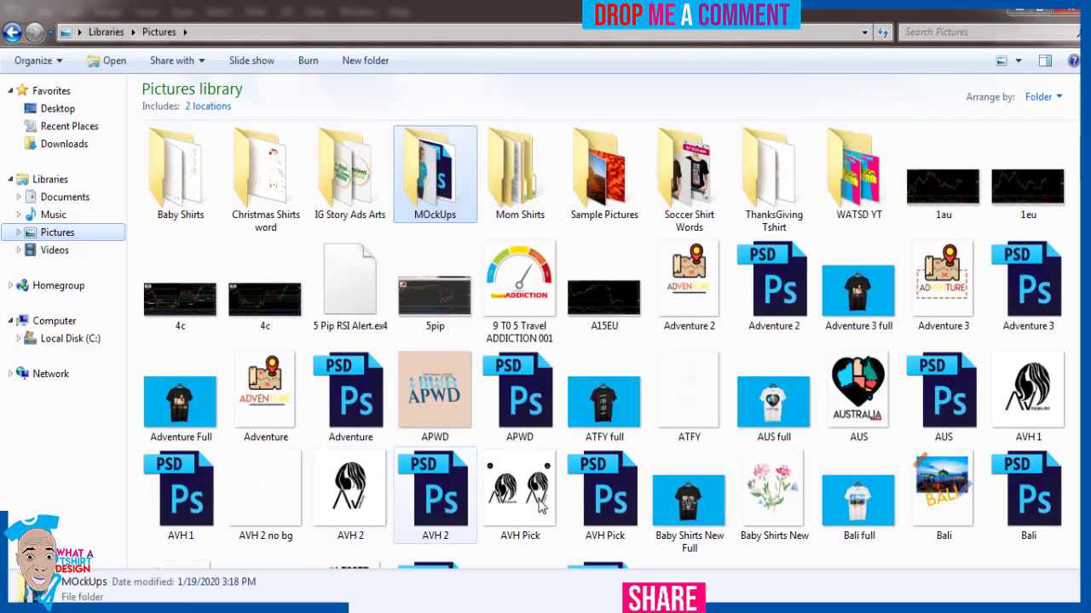
{"action": "left_click", "coordinate": [529, 506]}
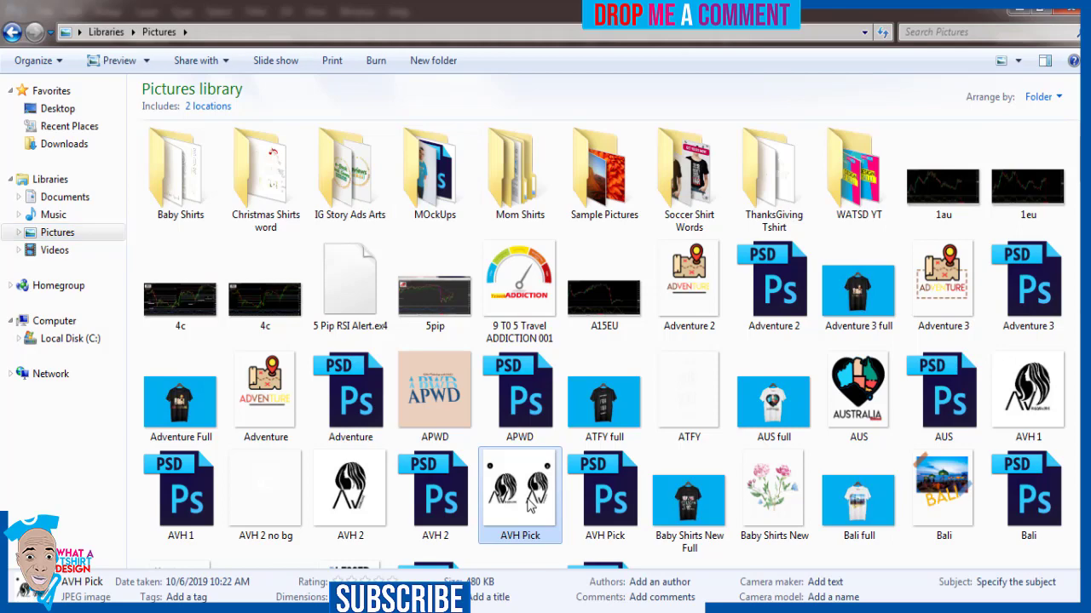
{"action": "key", "text": "h"}
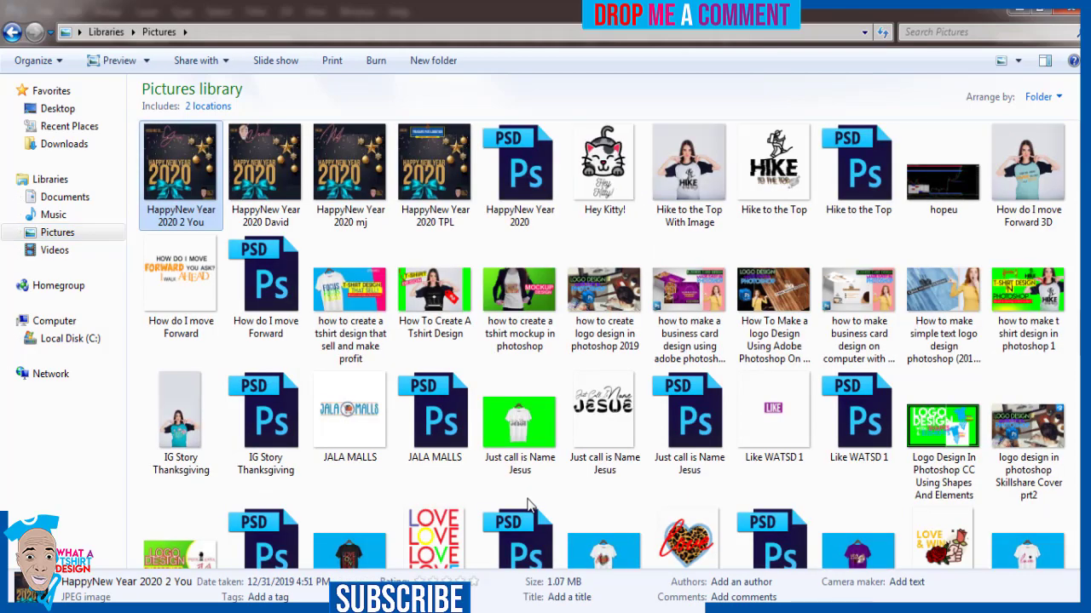
{"action": "left_click", "coordinate": [594, 169]}
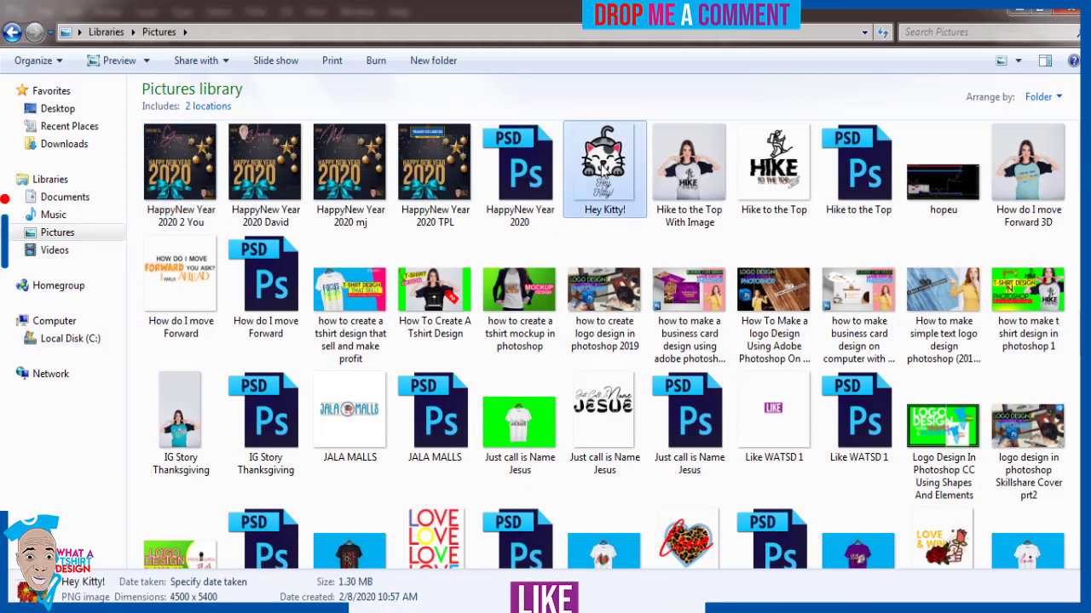
{"action": "scroll", "coordinate": [597, 171], "scroll_direction": "down", "scroll_amount": 1}
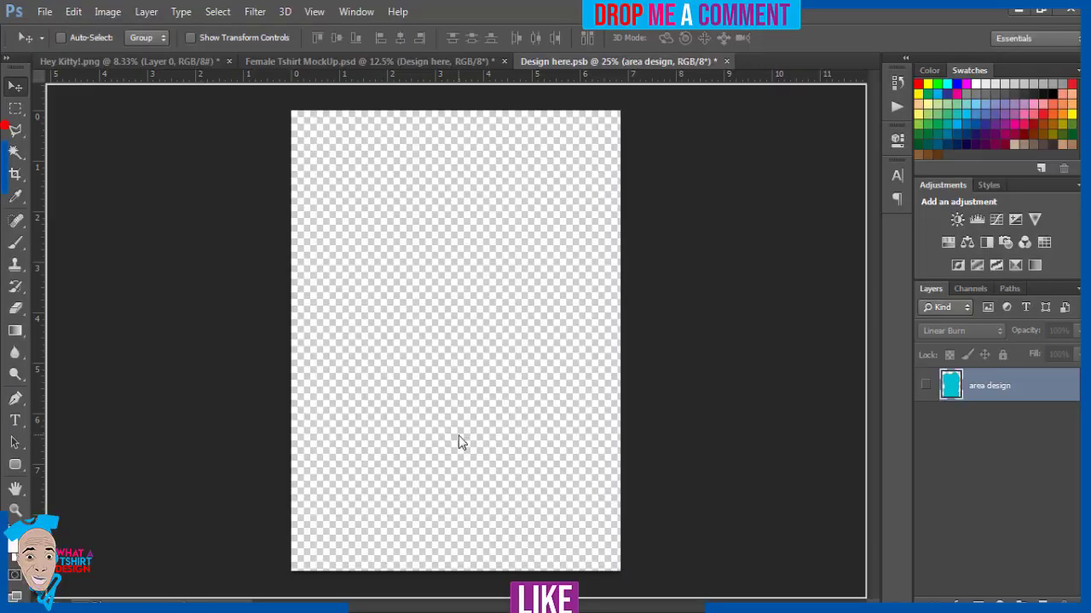
Drop Hey Kitty! onto the design canvas, scale it to about 9.57%, and save the smart object.
{"action": "left_click_drag", "start_coordinate": [458, 436], "coordinate": [475, 359]}
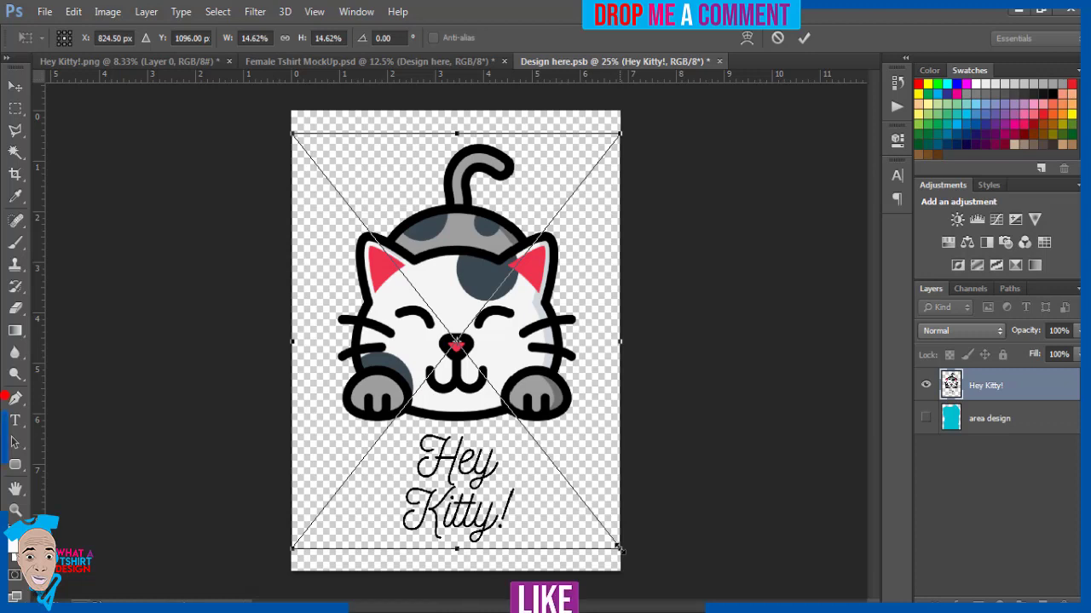
{"action": "left_click_drag", "start_coordinate": [615, 543], "coordinate": [565, 476]}
{"action": "key", "text": "shift+alt+a"}
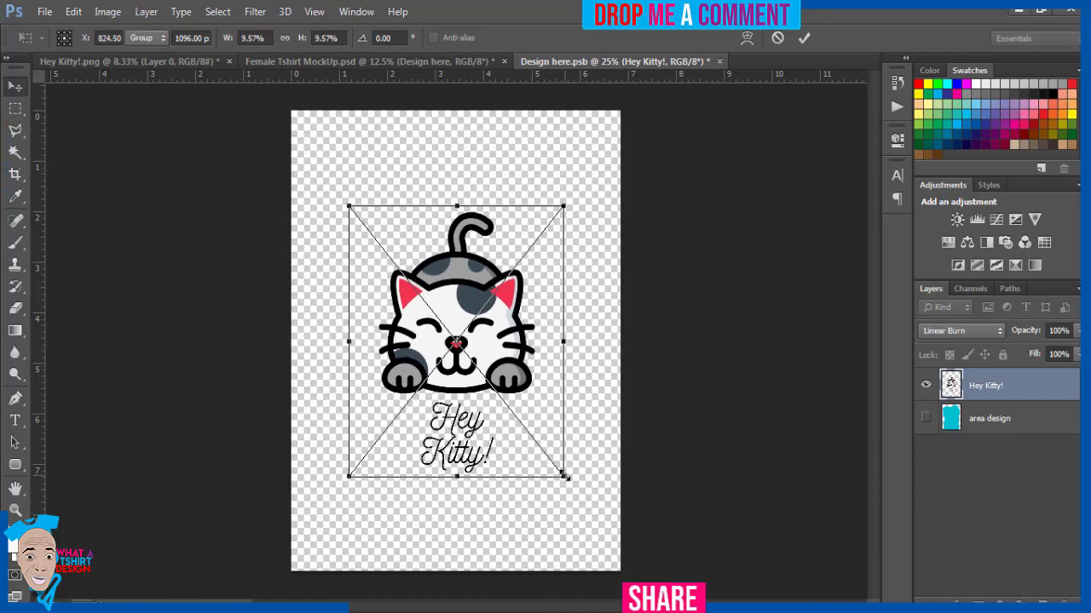
{"action": "key", "text": "Return"}
{"action": "key", "text": "shift+alt+n"}
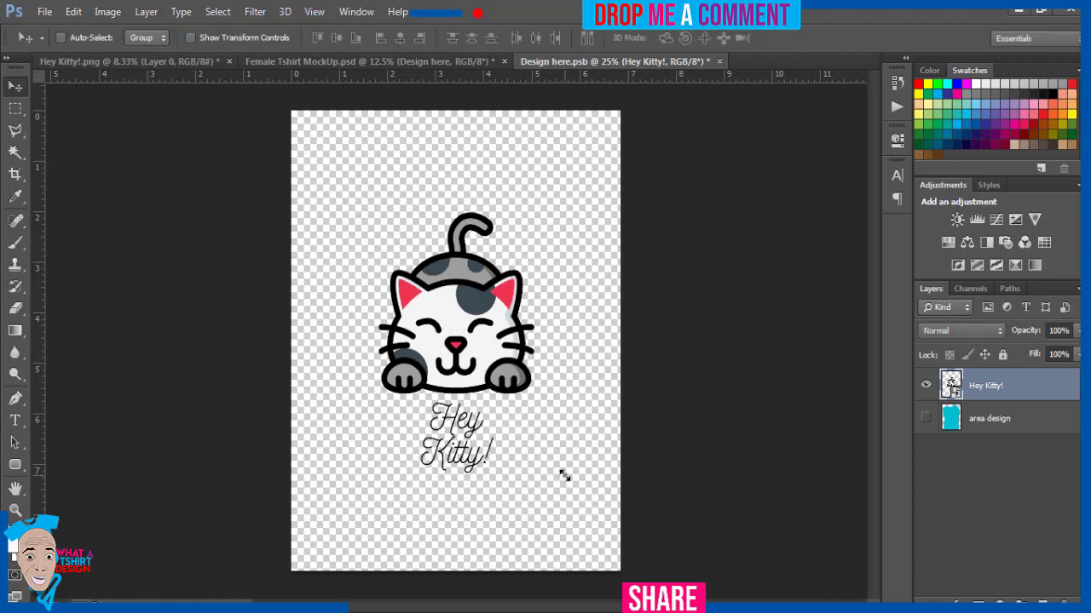
{"action": "left_click", "coordinate": [45, 12]}
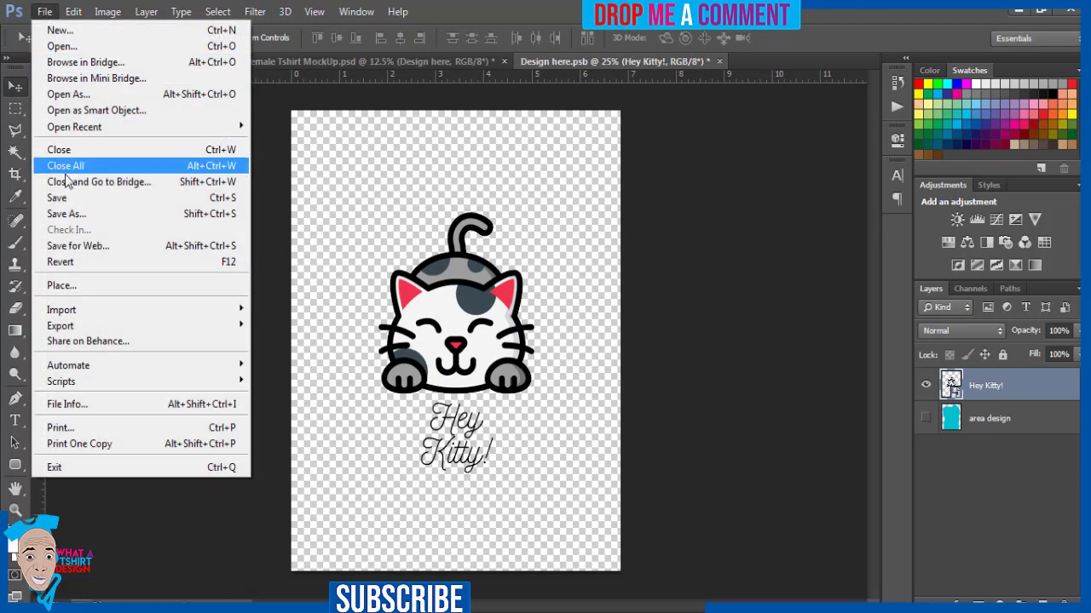
{"action": "left_click", "coordinate": [70, 196]}
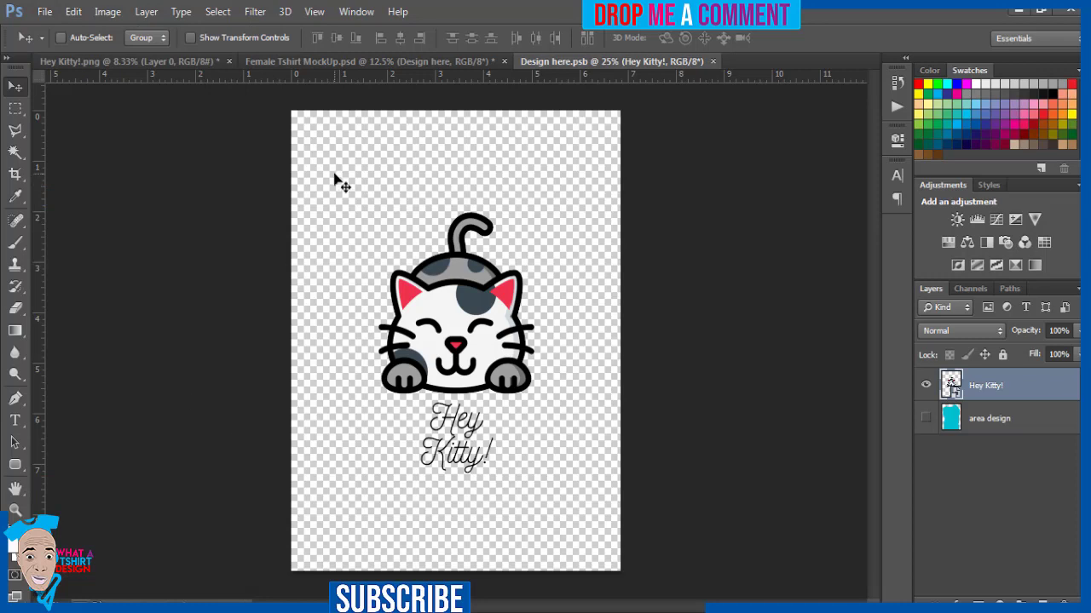
Shift the cat design slightly left in Design here.psb, save, and check it on the mockup.
{"action": "left_click", "coordinate": [399, 61]}
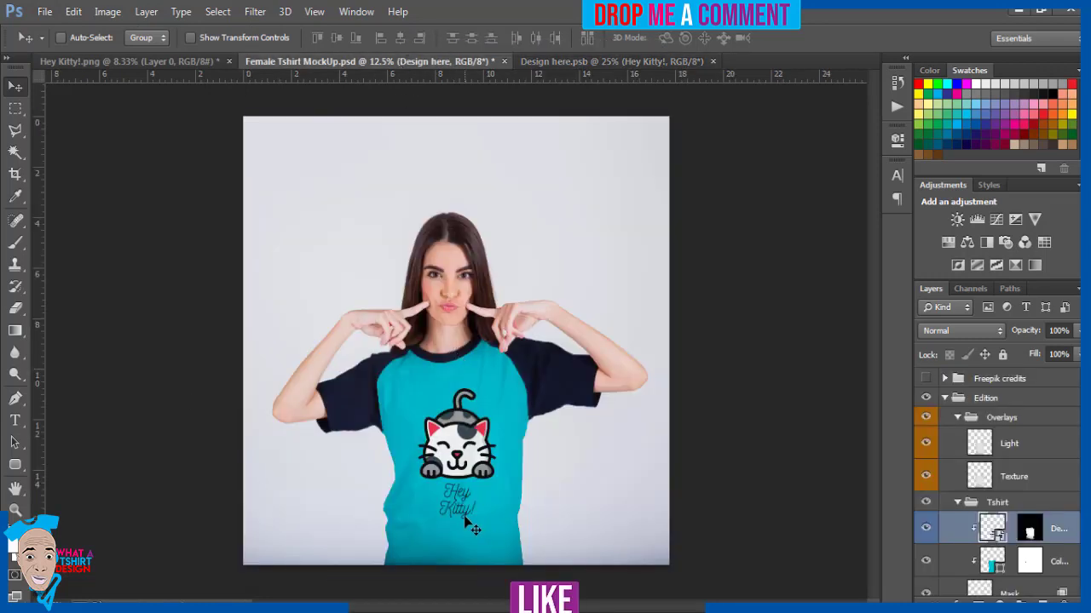
{"action": "left_click", "coordinate": [593, 61]}
{"action": "left_click_drag", "start_coordinate": [516, 329], "coordinate": [508, 329]}
{"action": "left_click", "coordinate": [44, 11]}
{"action": "left_click", "coordinate": [120, 198]}
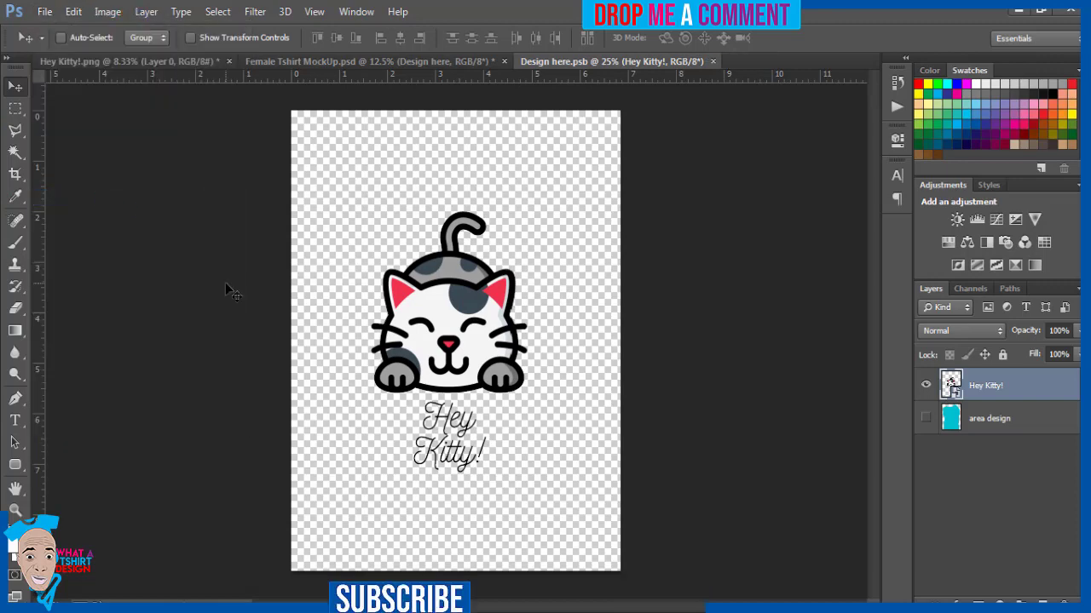
{"action": "left_click", "coordinate": [421, 59]}
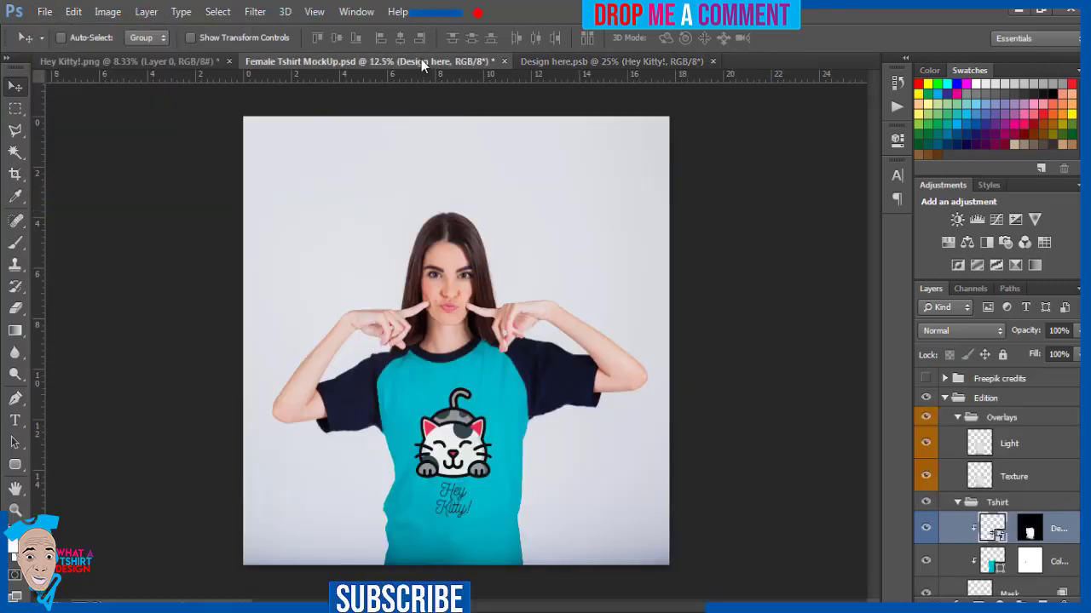
{"action": "left_click", "coordinate": [619, 63]}
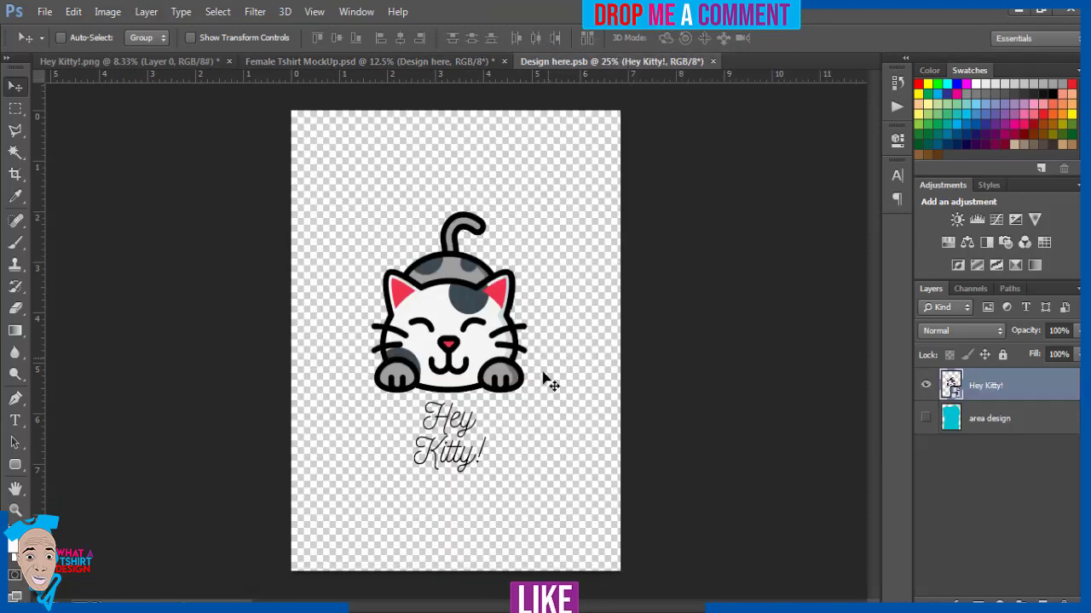
Scale the cat design up to about 10.84%, save it, and view the Female Tshirt MockUp.
{"action": "key", "text": "ctrl+t"}
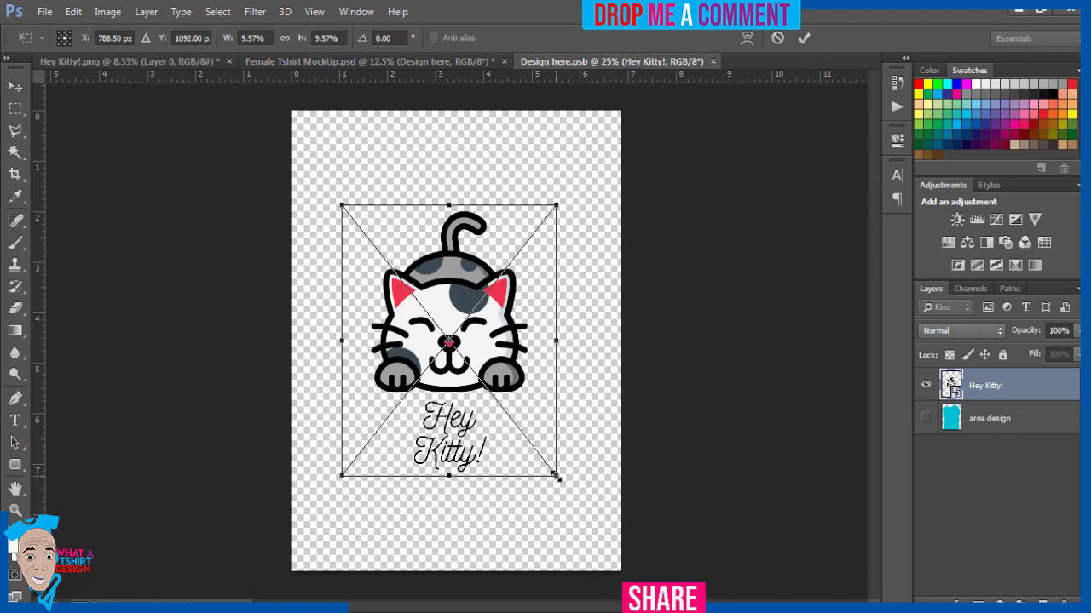
{"action": "left_click_drag", "start_coordinate": [555, 478], "coordinate": [571, 494]}
{"action": "key", "text": "Return"}
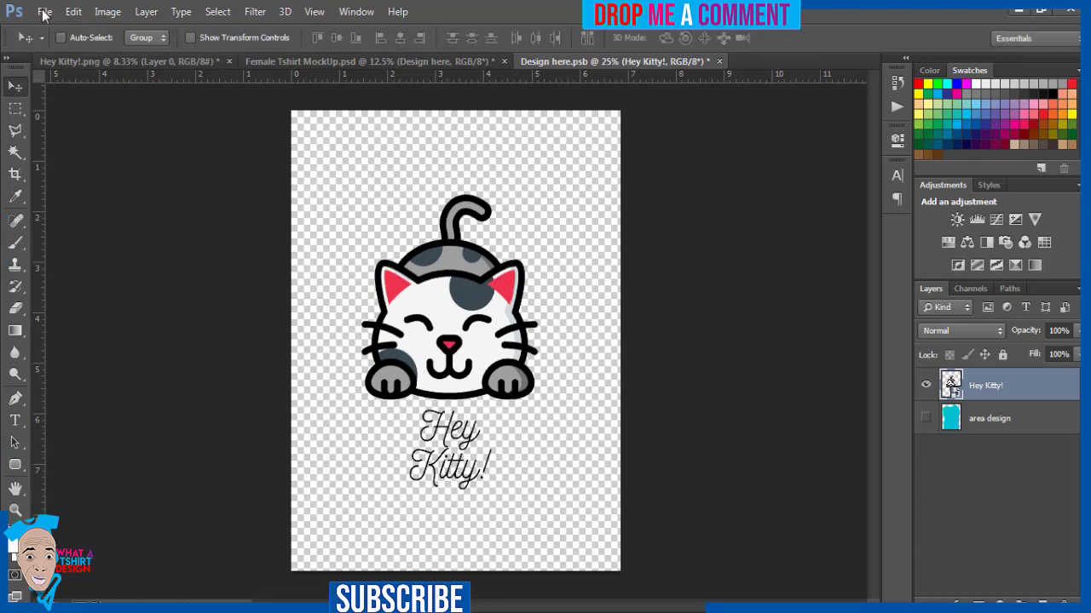
{"action": "left_click", "coordinate": [44, 11]}
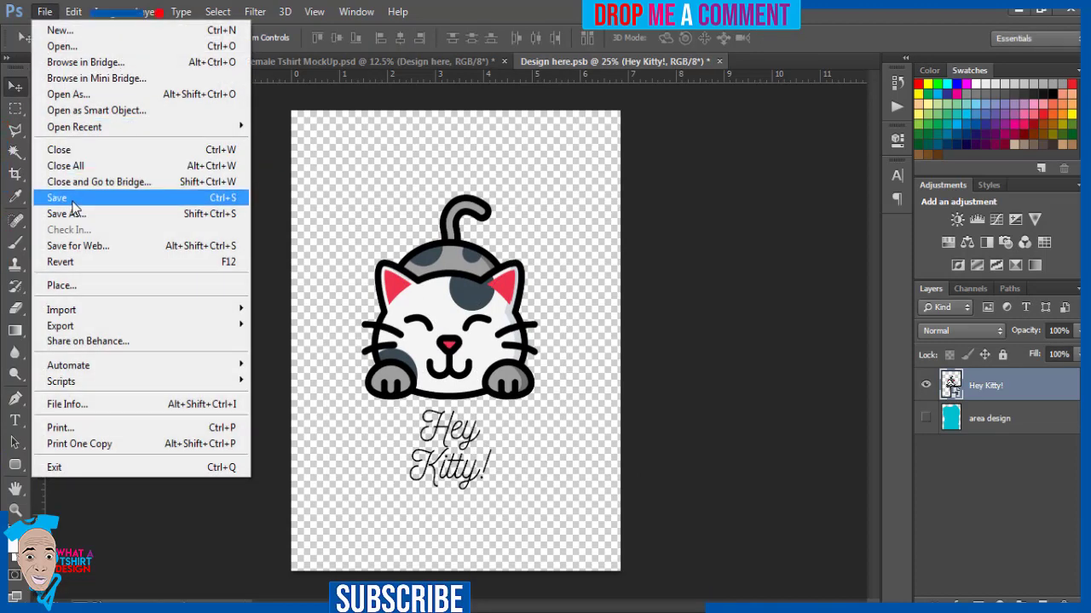
{"action": "left_click", "coordinate": [73, 208]}
{"action": "left_click", "coordinate": [378, 60]}
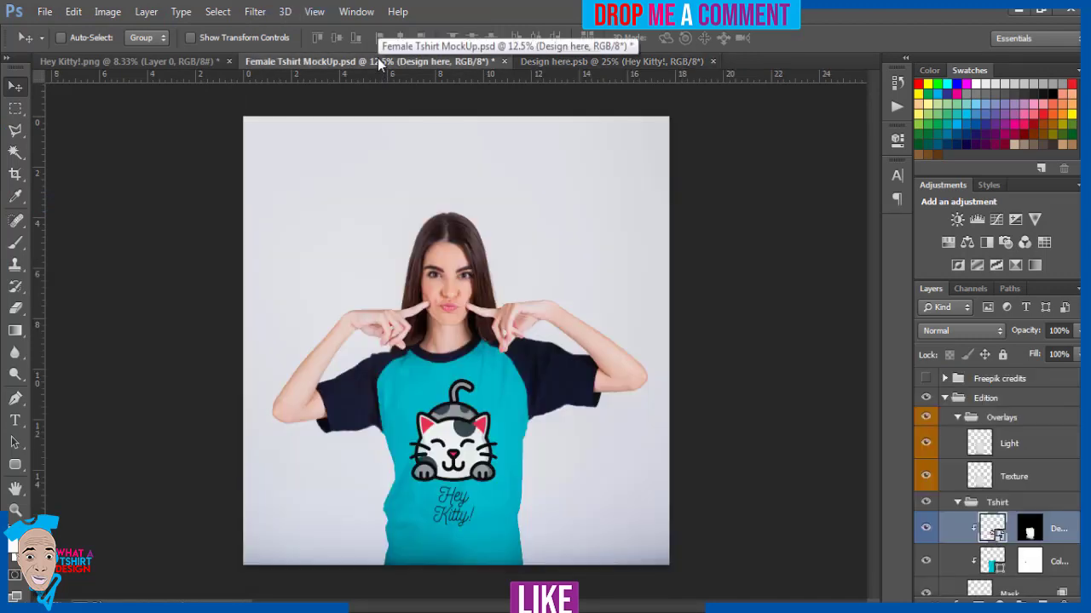